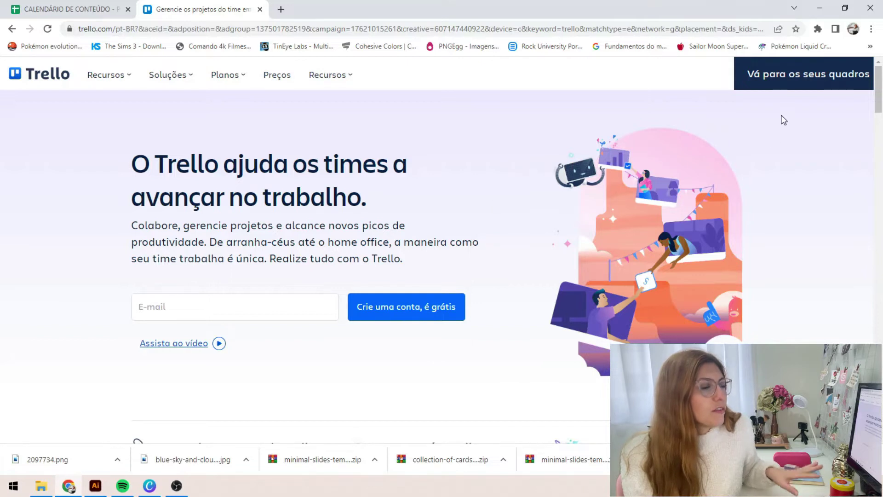
- Go to the account's boards overview and look through its recently viewed boards and workspaces
left_click(808, 83)
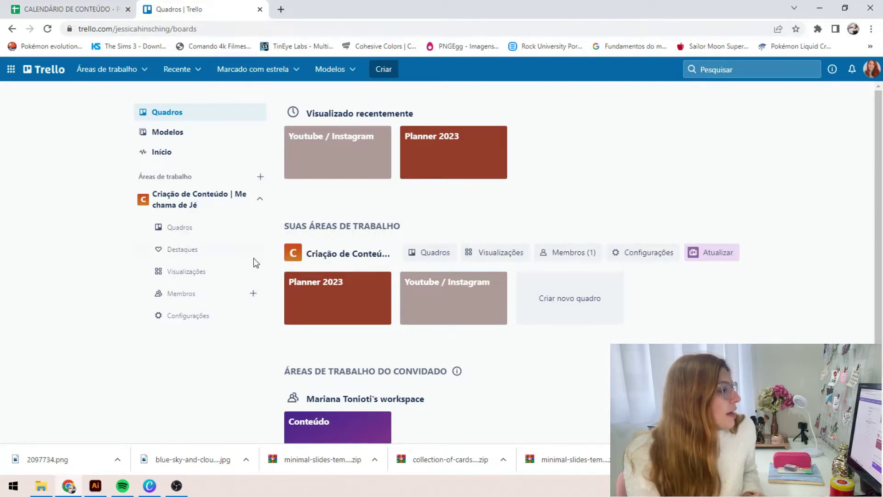
scroll(416, 234, "down", 1)
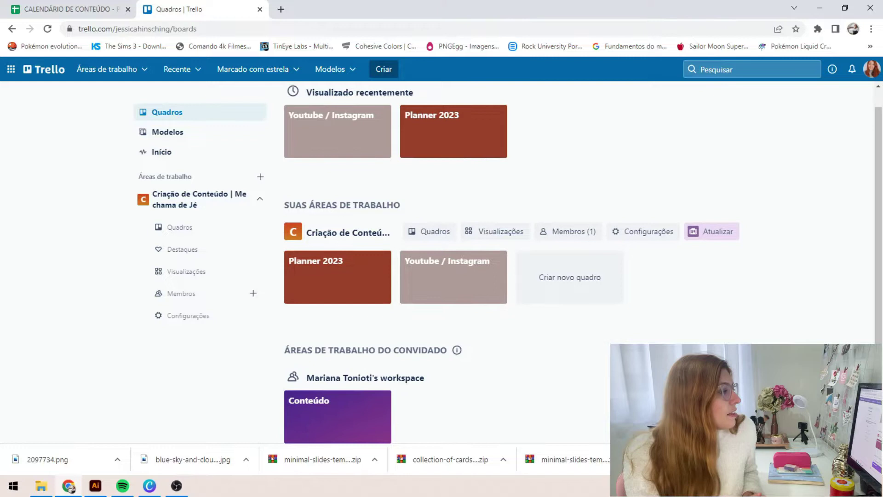
scroll(395, 205, "up", 1)
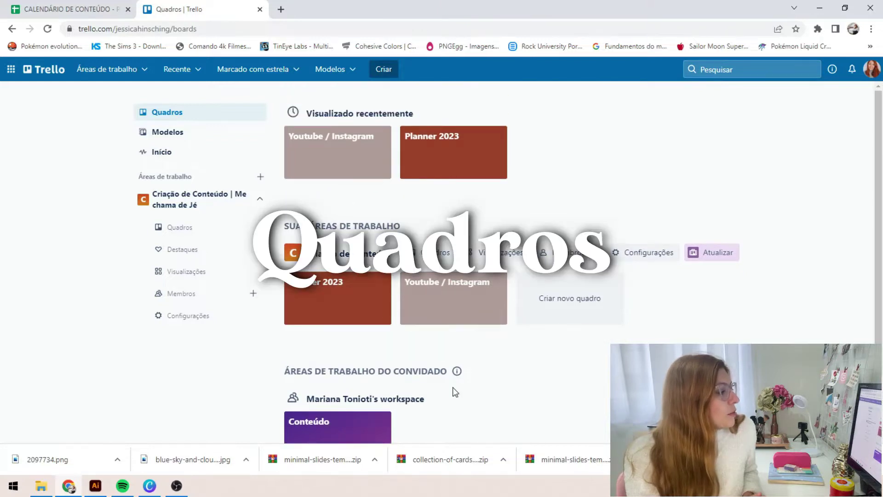
scroll(453, 391, "down", 2)
scroll(446, 339, "up", 2)
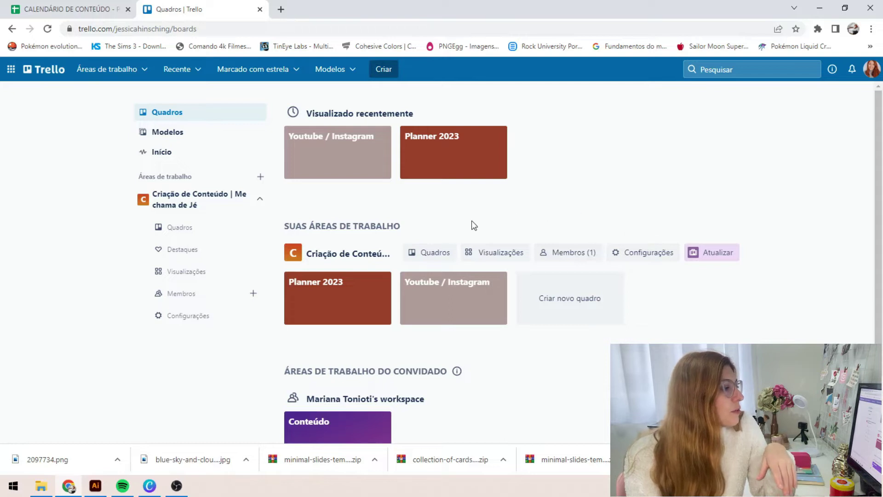
- Open the Youtube / Instagram board and look over its content lists
left_click(442, 312)
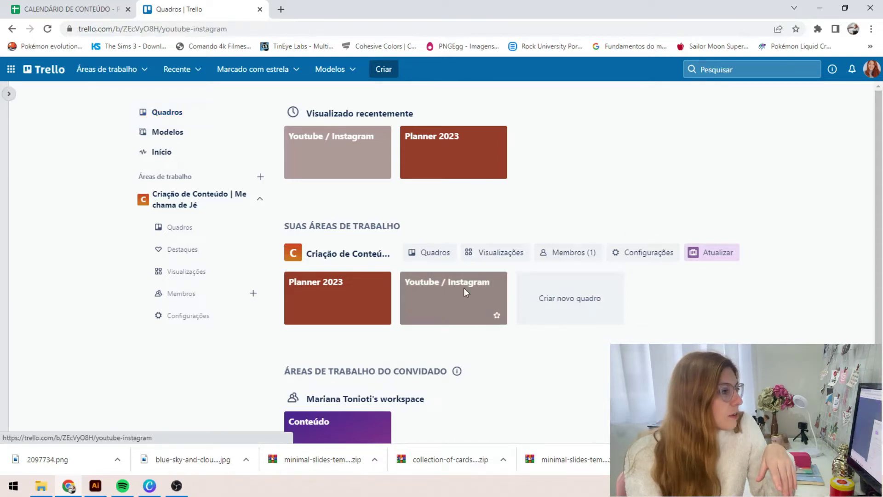
left_click(464, 294)
left_click(635, 95)
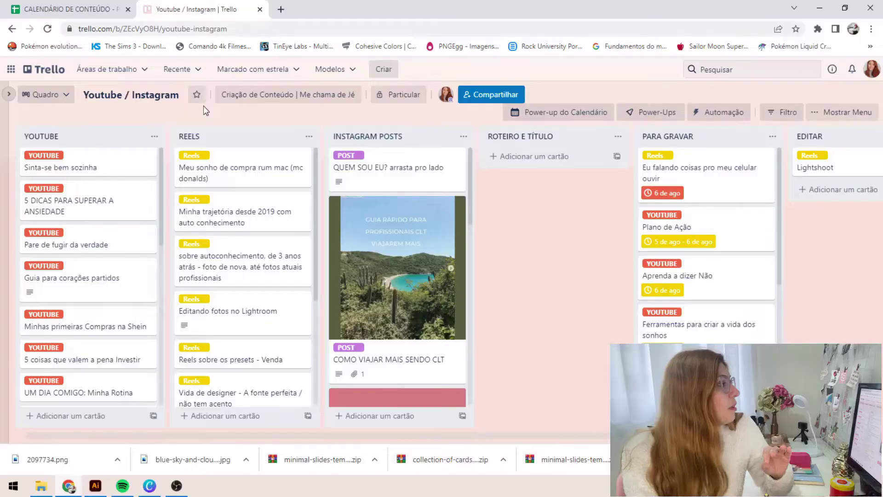
- Return to the boards overview and create a workspace named "Pessoal" of type Outro, postponing the team invitations
left_click(43, 69)
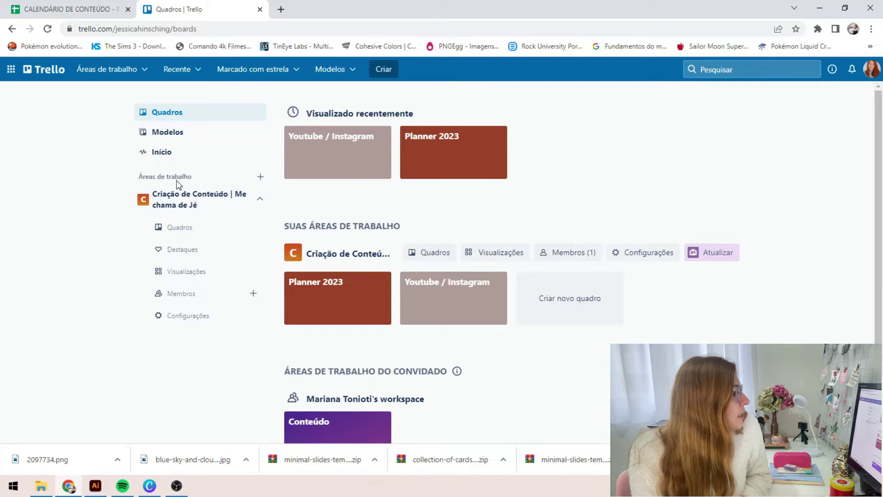
left_click(260, 177)
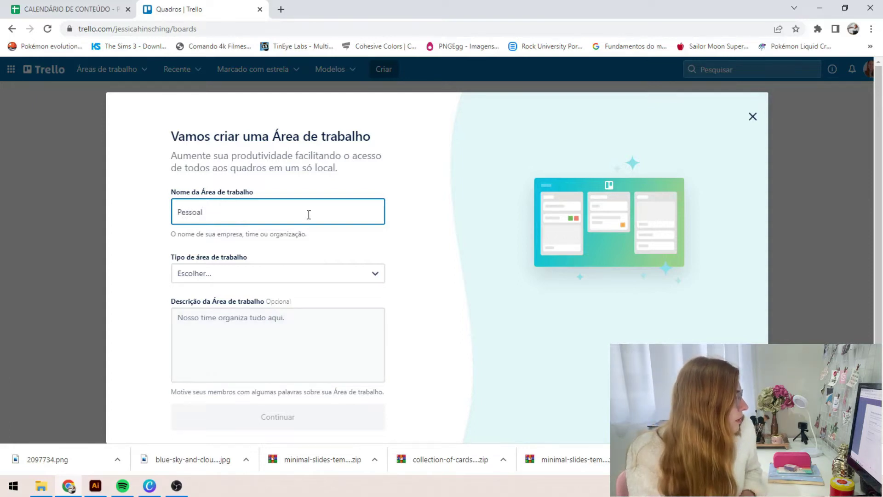
left_click(311, 279)
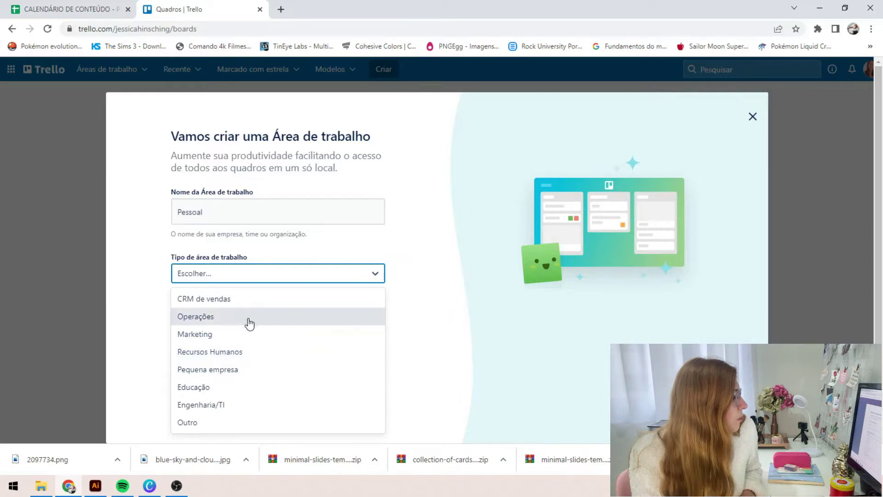
left_click(224, 422)
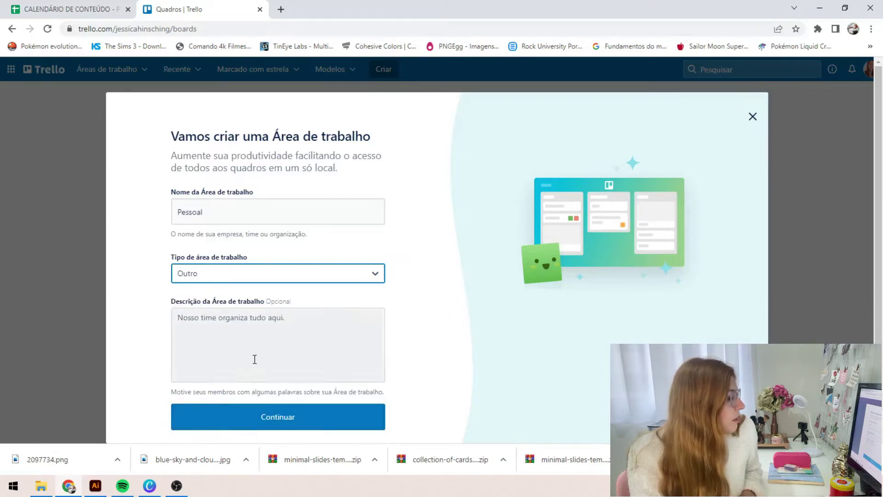
left_click(278, 419)
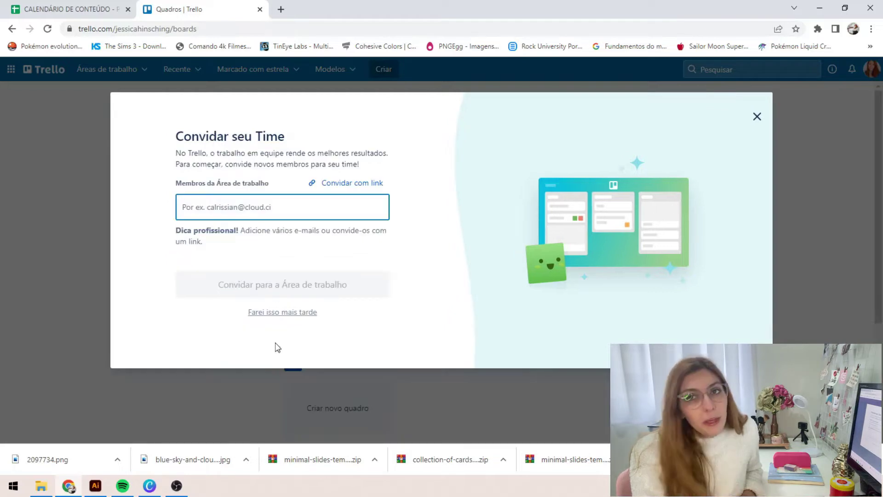
left_click(292, 314)
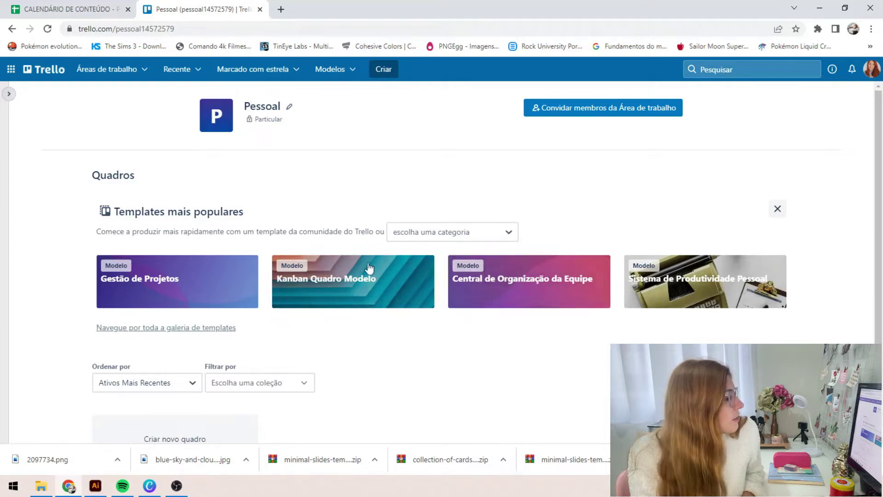
- Preview the Kanban Quadro Modelo template without its description, and return to the Pessoal workspace page
left_click(291, 266)
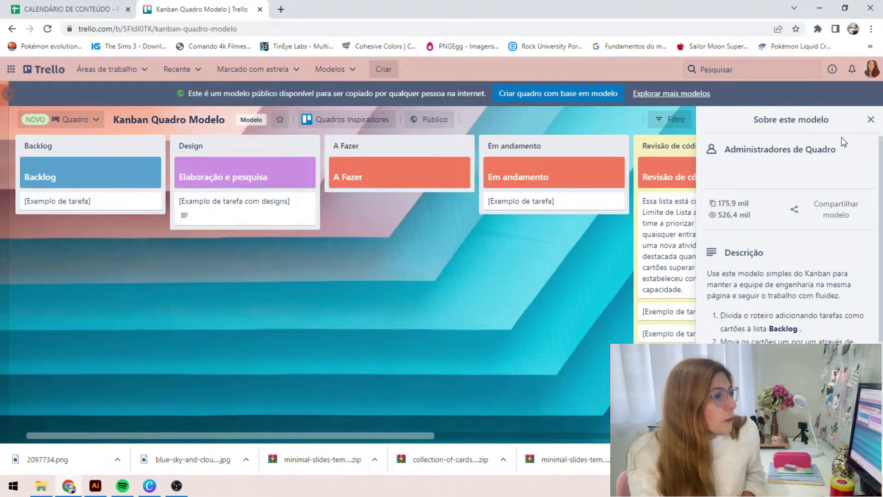
left_click(871, 119)
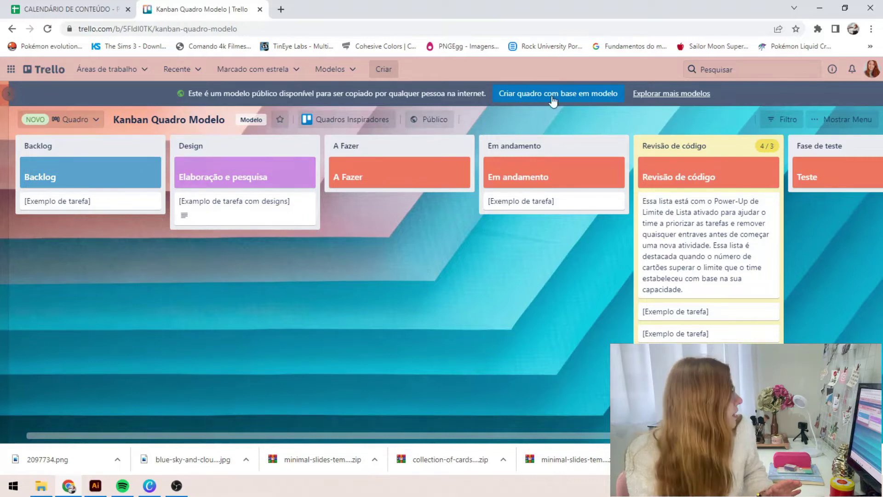
left_click(50, 69)
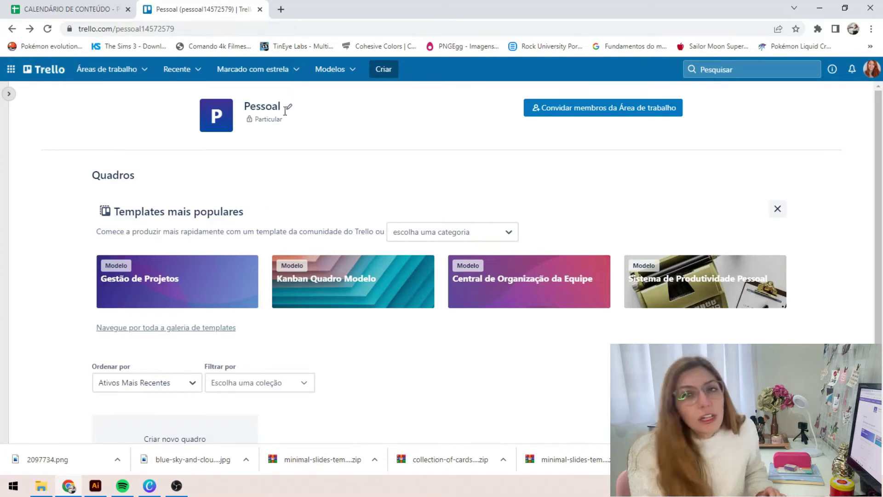
- Start creating a new board in the Pessoal workspace
mouse_move(220, 116)
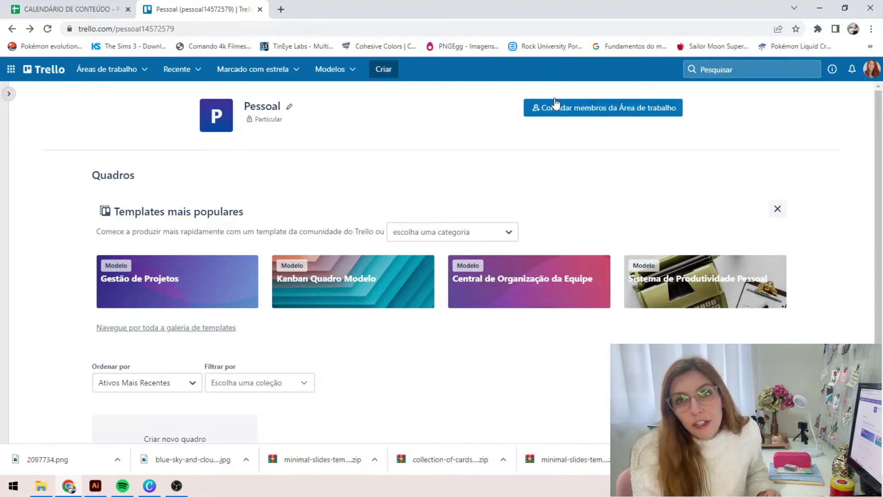
scroll(207, 138, "down", 1)
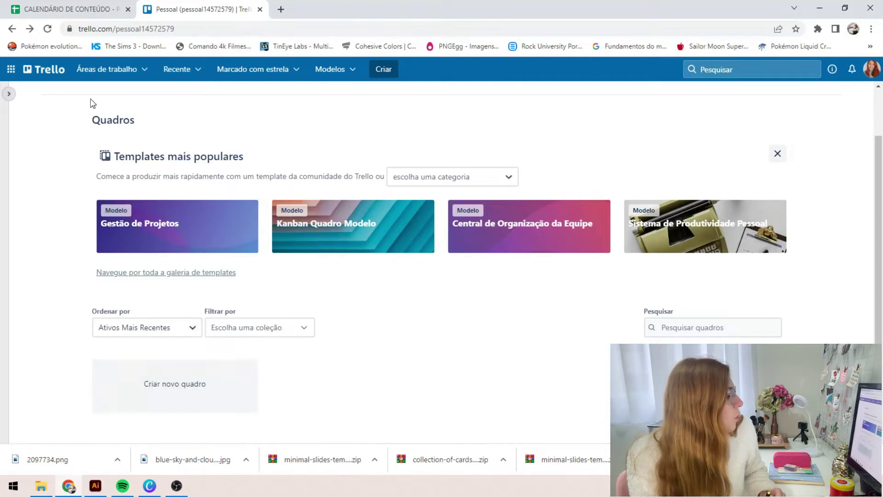
left_click(184, 396)
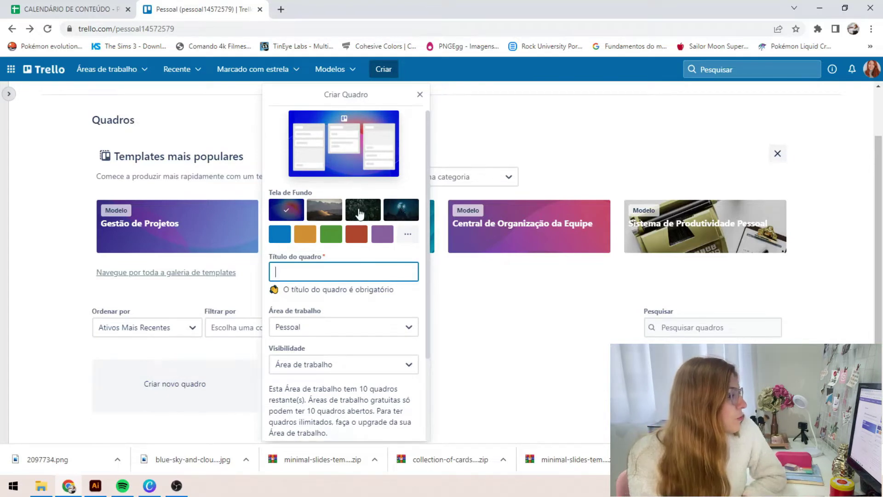
- Try the pink colour as the new board's background
left_click(408, 235)
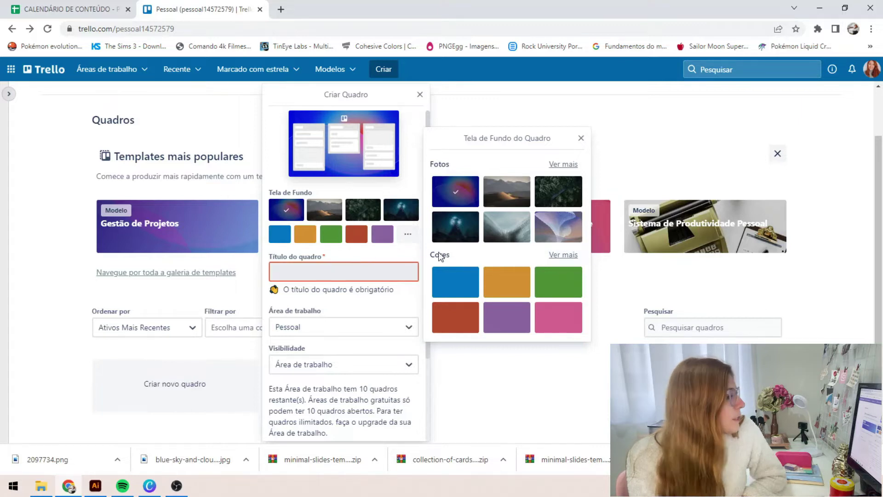
left_click(557, 319)
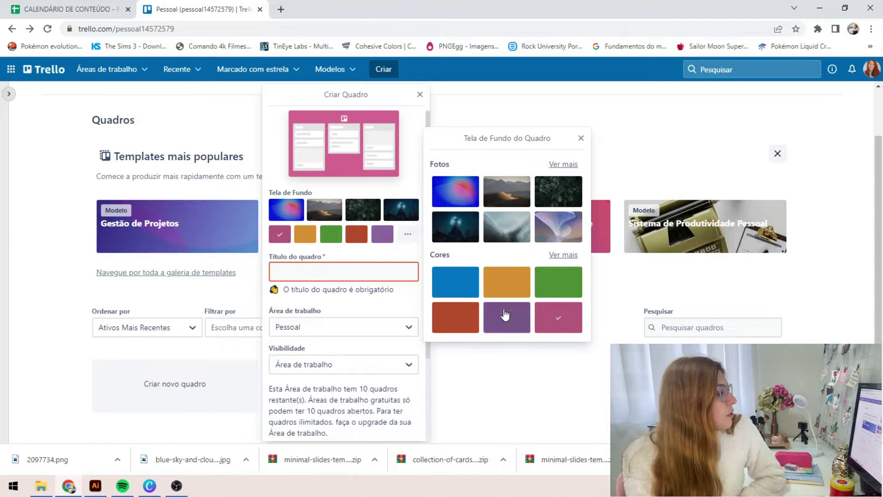
left_click(350, 272)
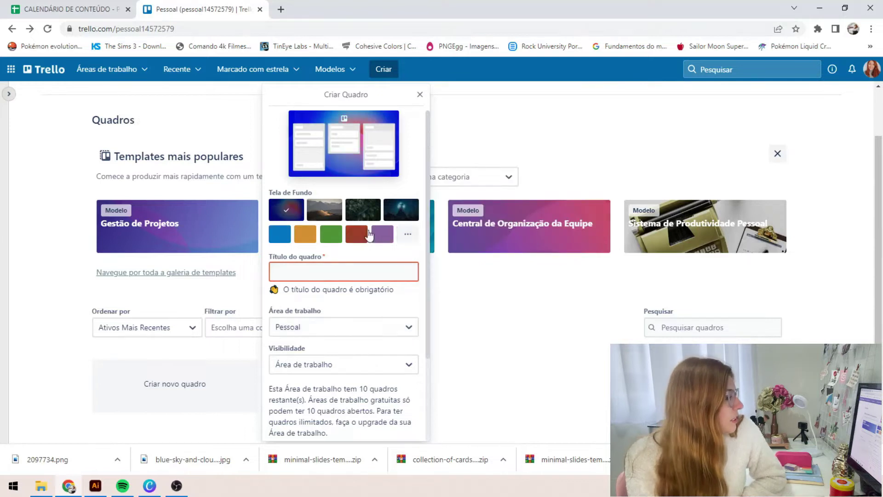
- Title the new board "Viagens" and assign it to the Pessoal workspace with Área de trabalho visibility
left_click(322, 274)
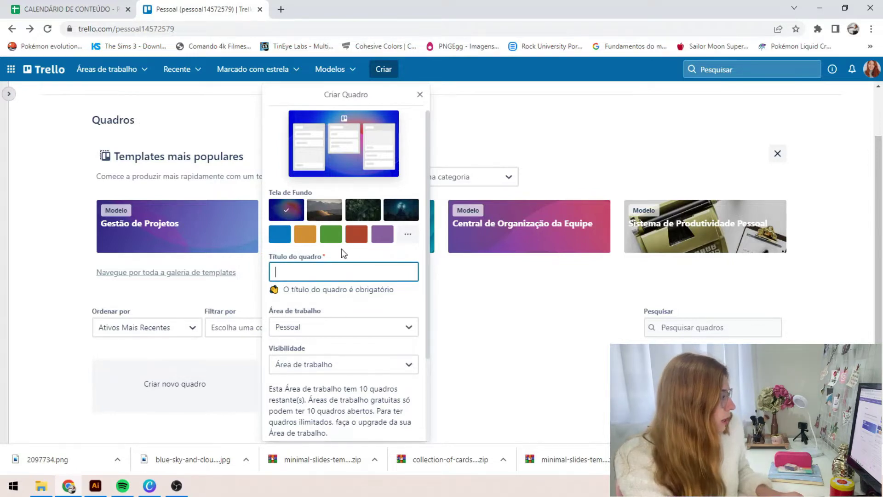
type("Viagens")
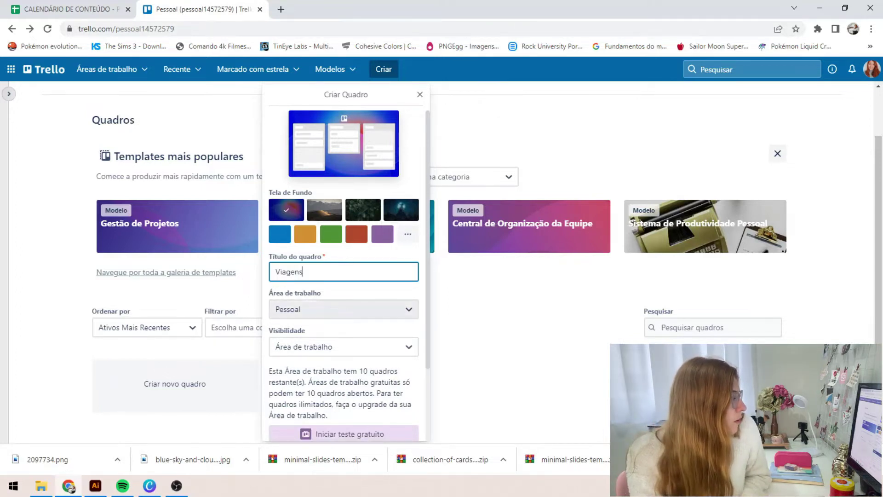
left_click(342, 310)
left_click(345, 314)
left_click(339, 305)
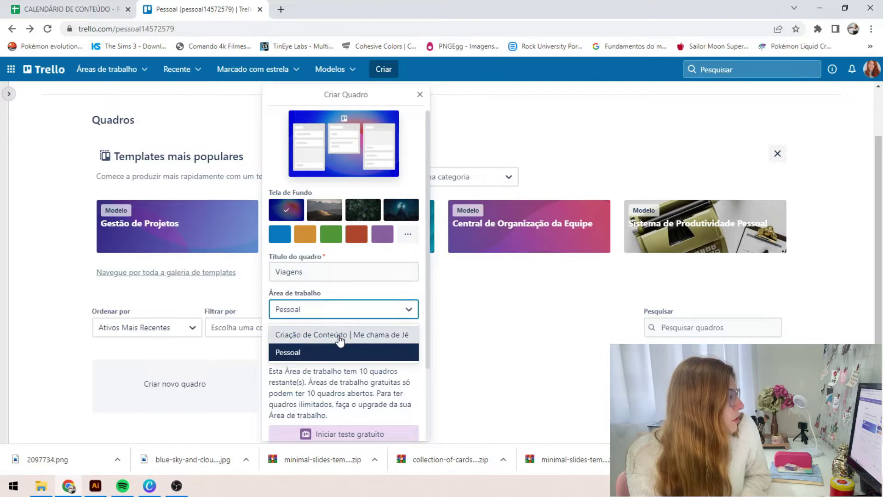
left_click(335, 354)
left_click(336, 353)
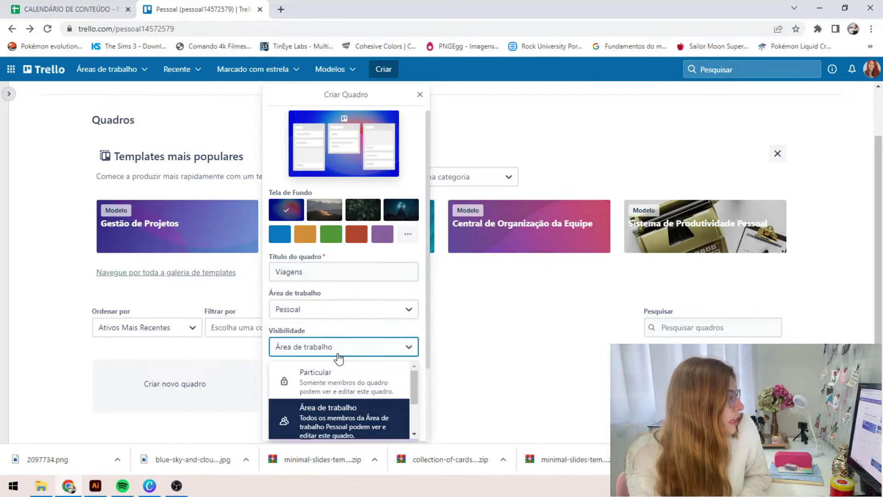
- Browse the Unsplash background photos, search them for "viagens" and choose the green mountain photo for the board
left_click(324, 209)
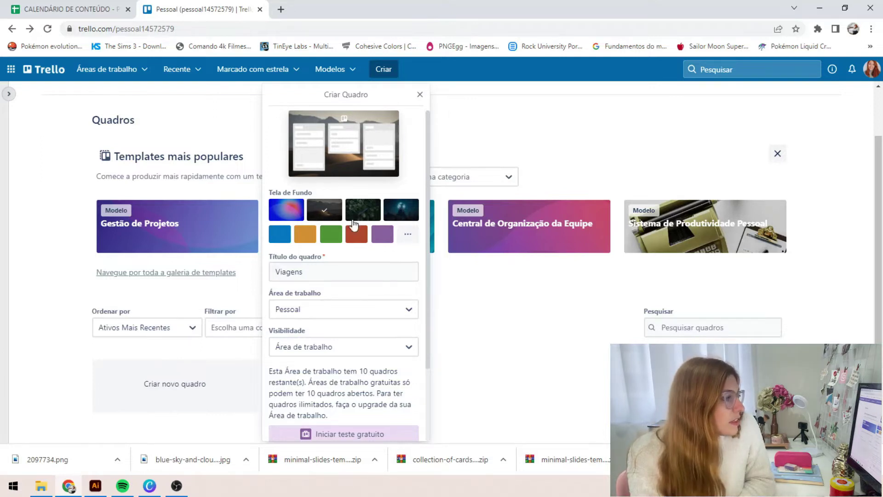
left_click(407, 234)
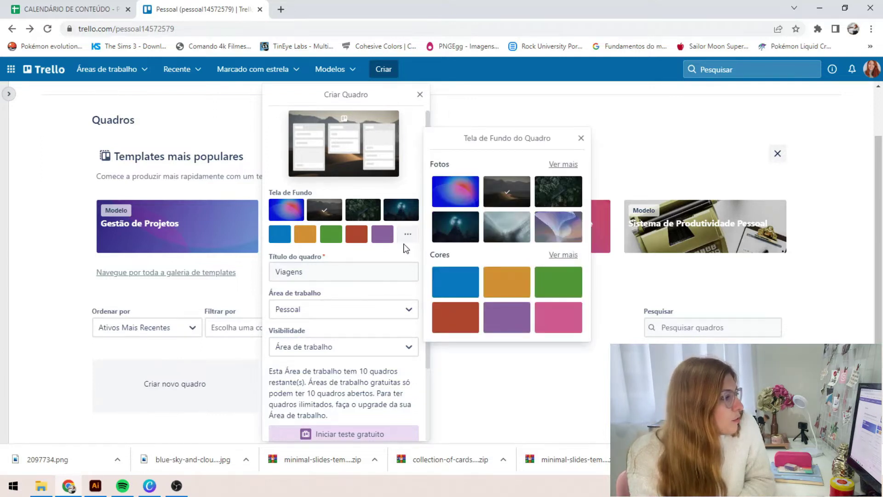
left_click(563, 165)
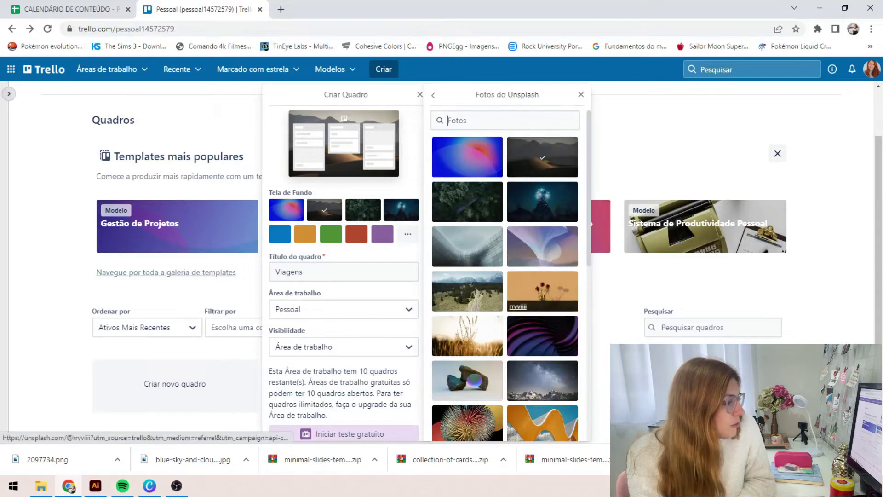
scroll(522, 292, "down", 4)
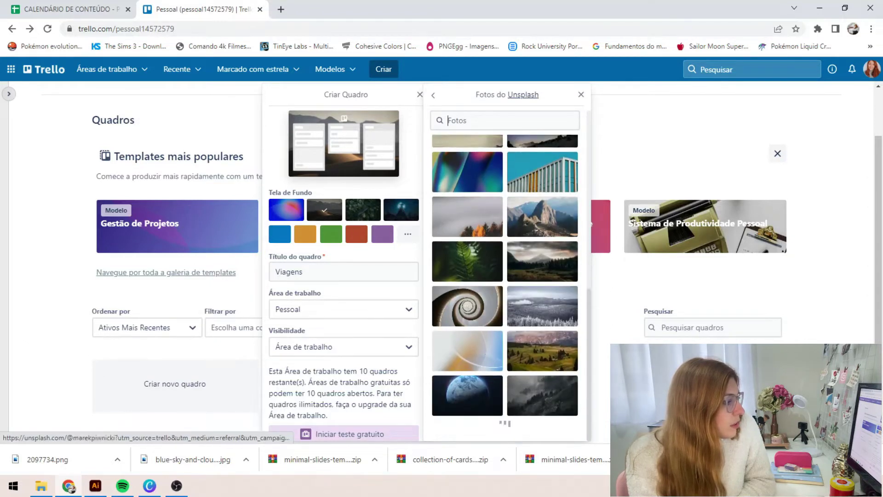
scroll(522, 248, "down", 10)
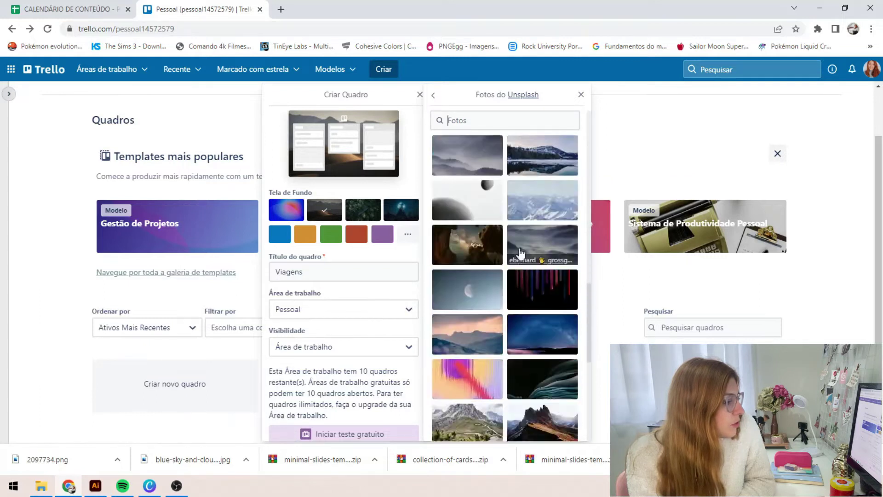
scroll(506, 345, "up", 15)
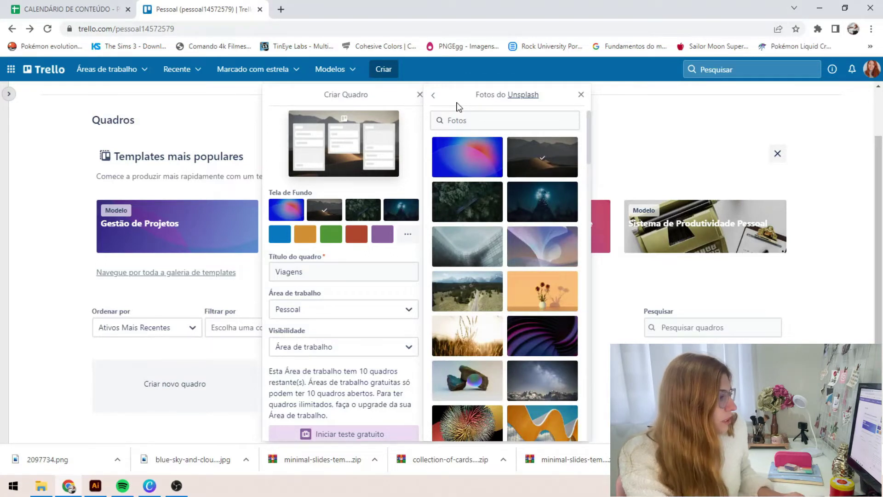
type("viagens")
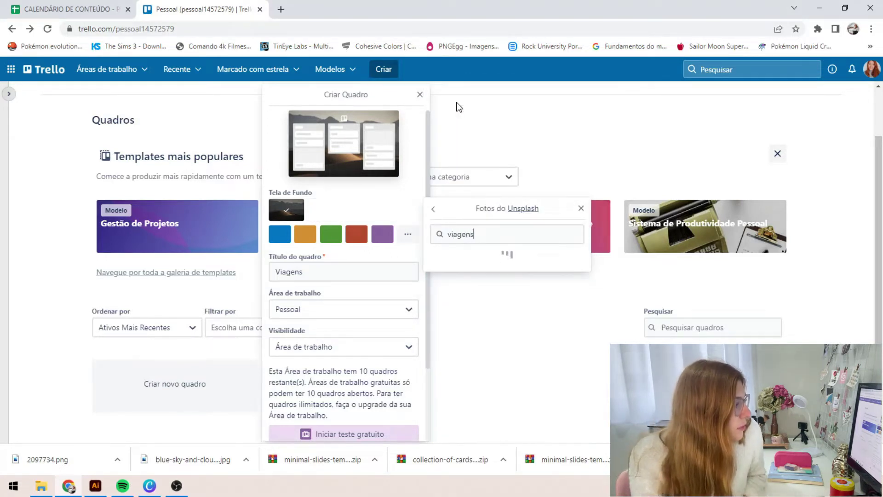
left_click(529, 288)
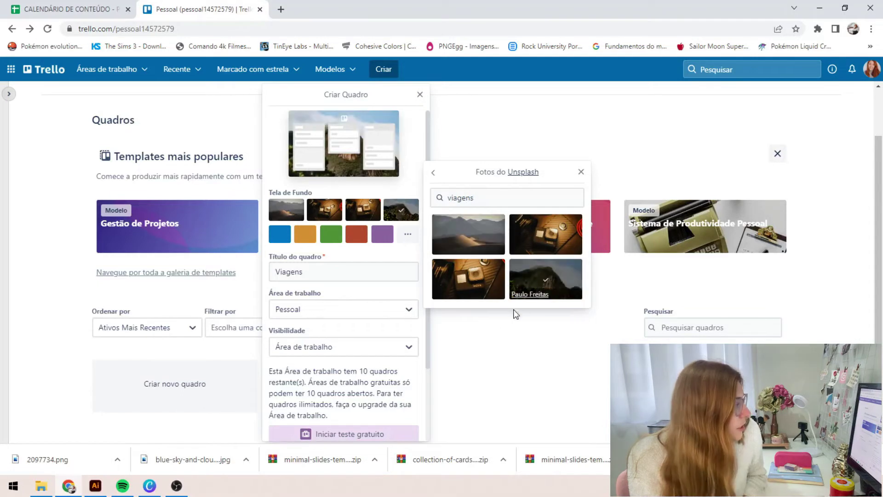
- Close the background photo picker and create the Viagens board
left_click(581, 172)
scroll(394, 311, "down", 2)
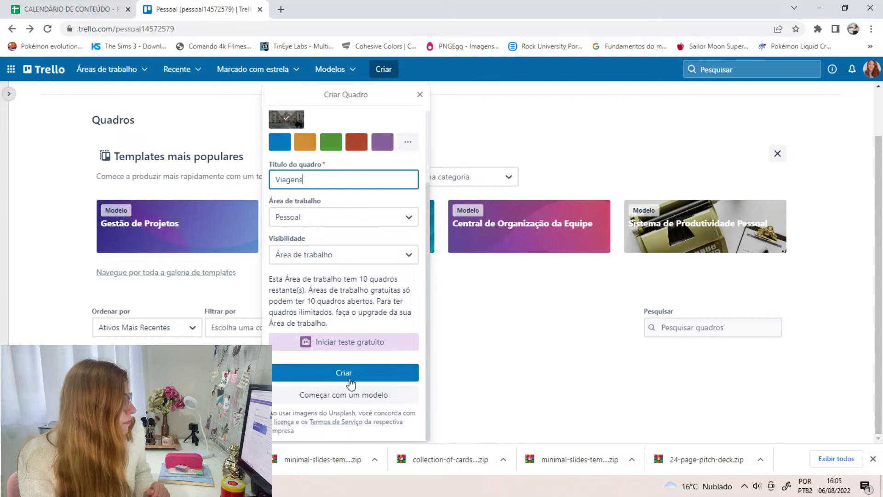
left_click(346, 377)
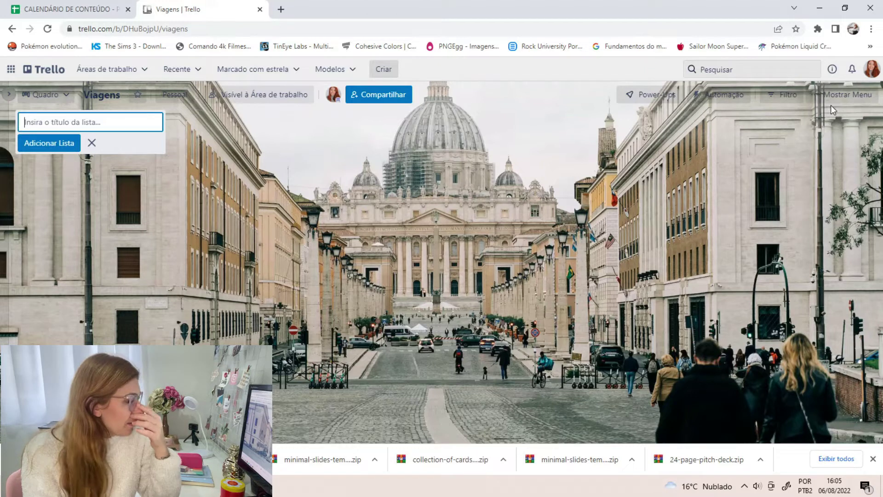
- Change the Viagens board's background to the solid grey colour
left_click(800, 119)
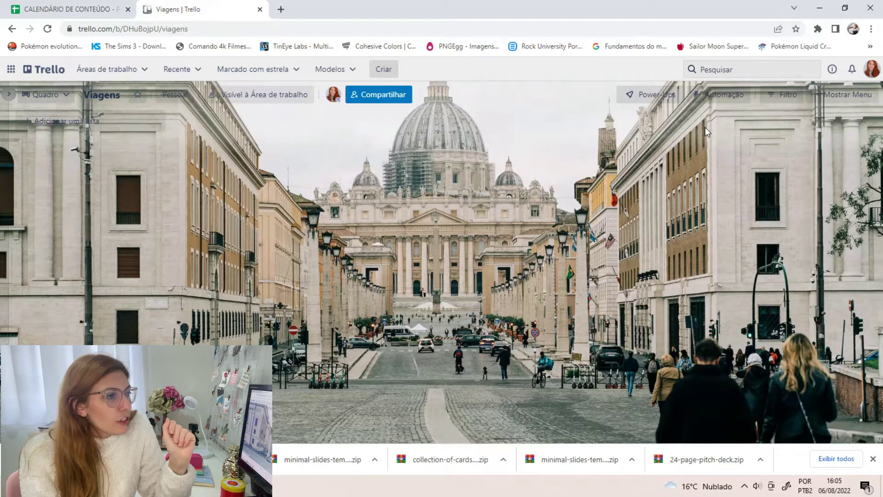
left_click(838, 99)
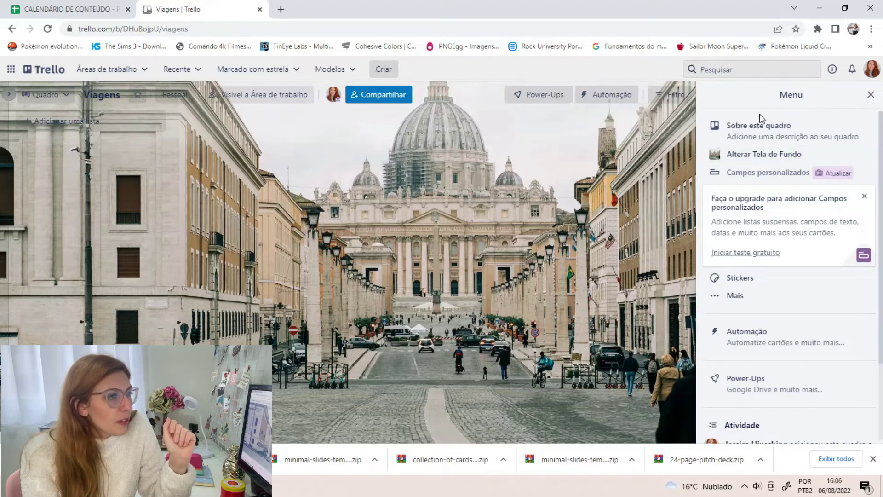
left_click(871, 95)
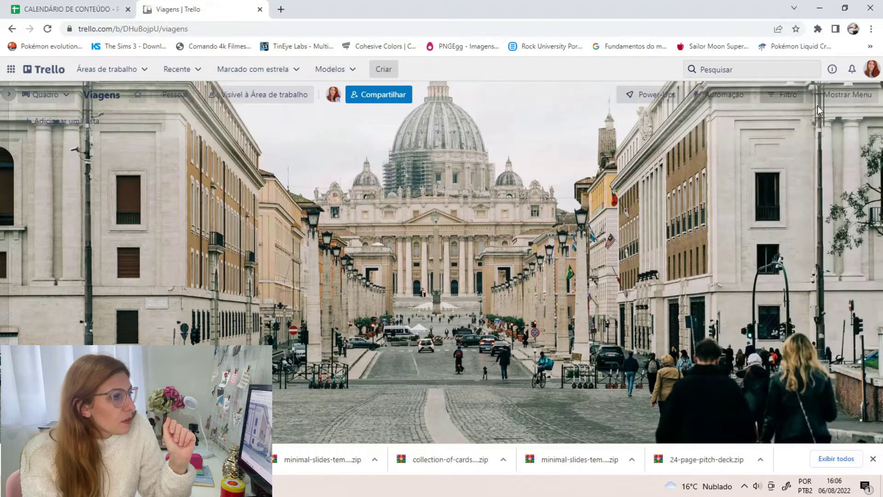
left_click(844, 96)
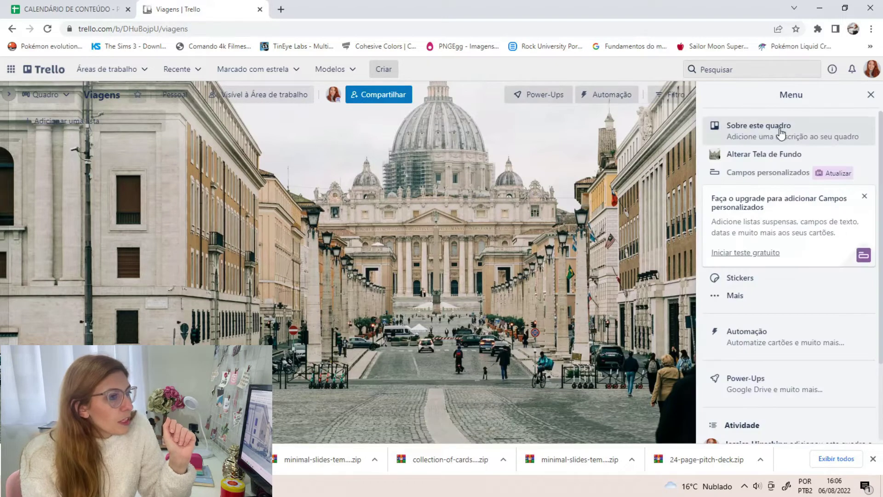
left_click(750, 156)
left_click(832, 134)
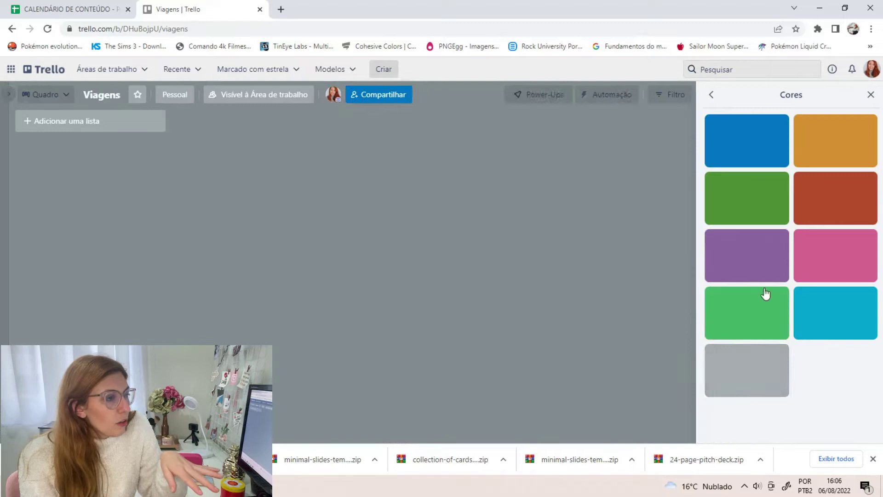
left_click(870, 95)
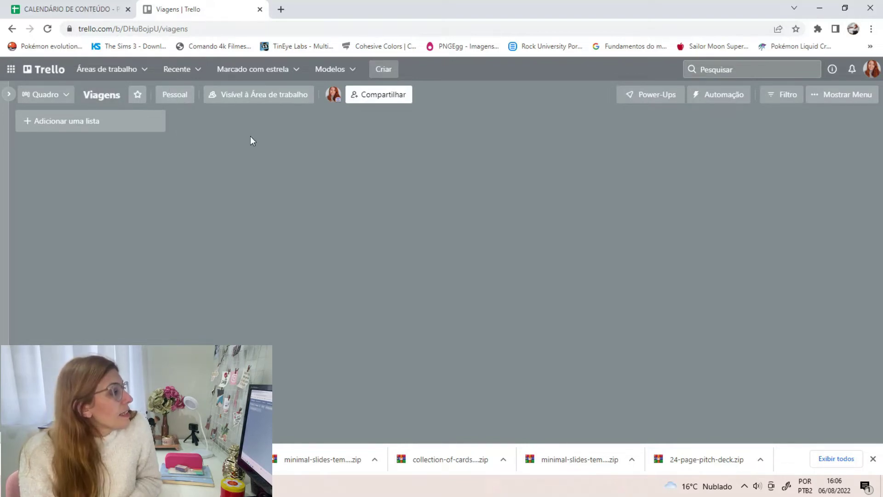
- Examine the board's Power-Ups introduction, background choices, Stickers entry, additional settings and activity history
left_click(658, 97)
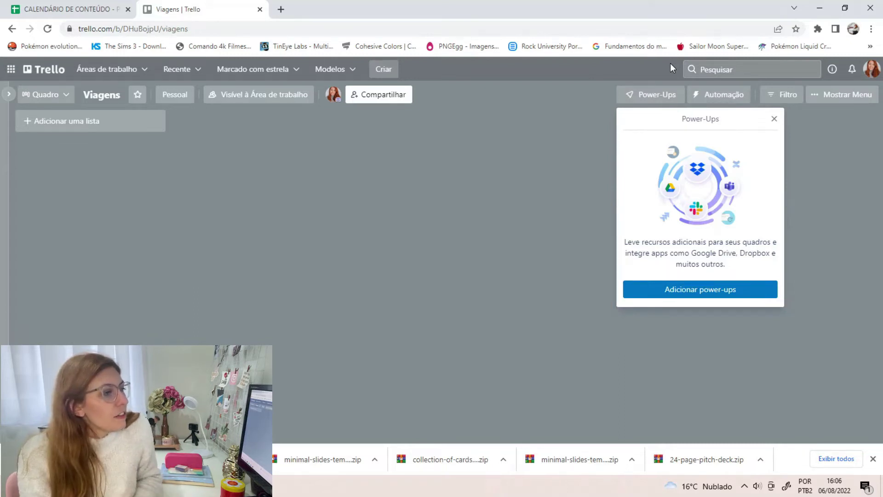
left_click(774, 118)
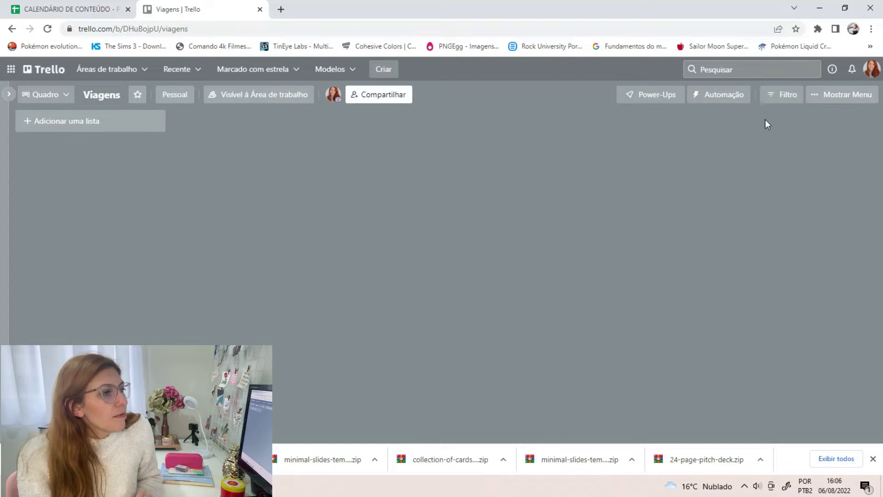
left_click(845, 100)
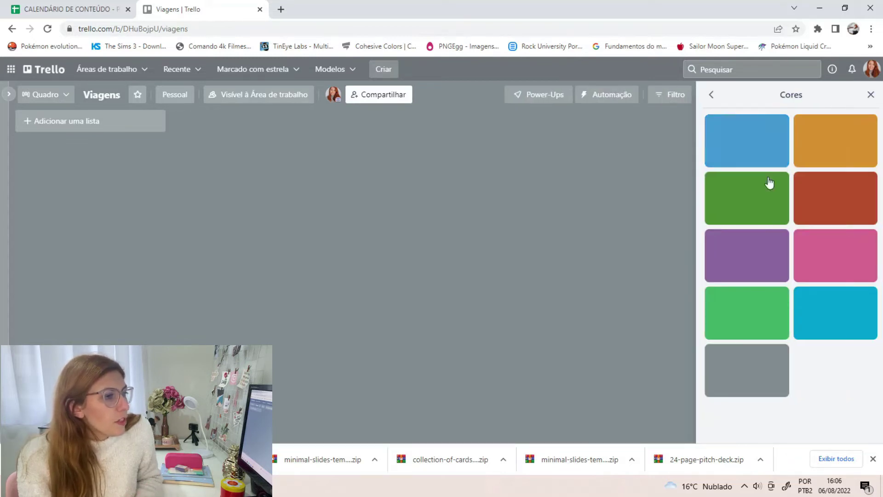
left_click(712, 95)
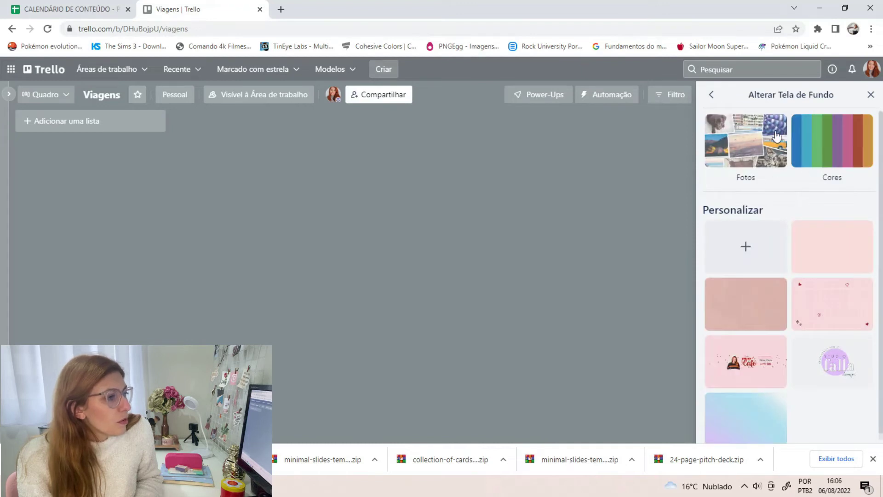
left_click(712, 95)
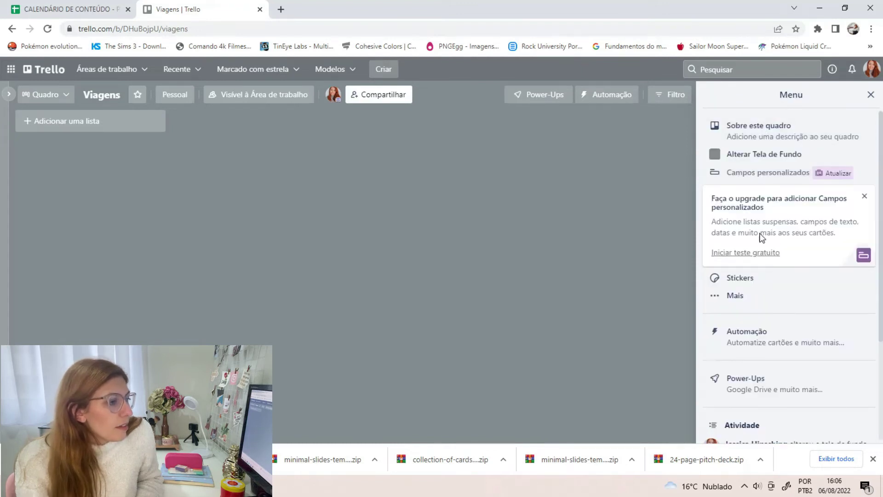
left_click(737, 283)
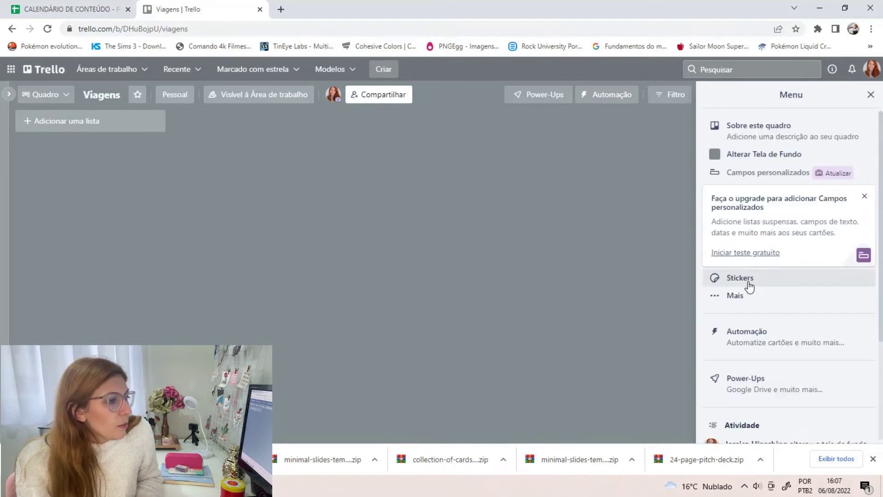
left_click(738, 298)
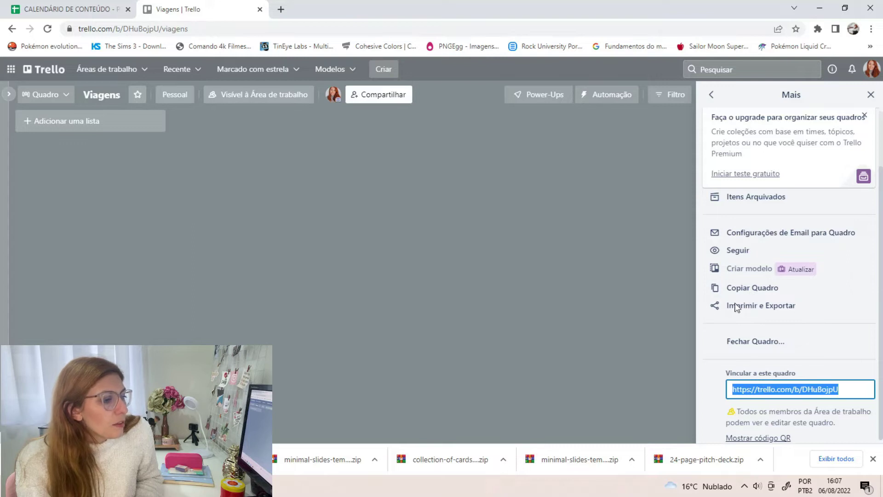
scroll(748, 256, "down", 3)
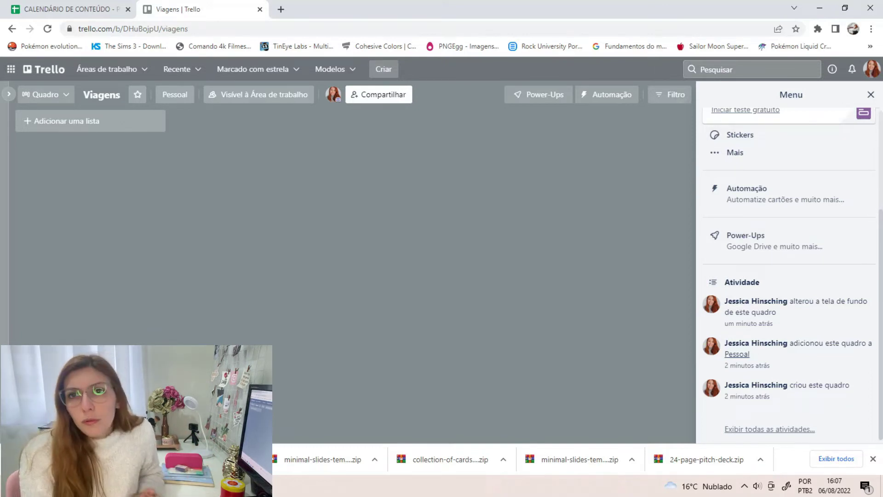
left_click(871, 94)
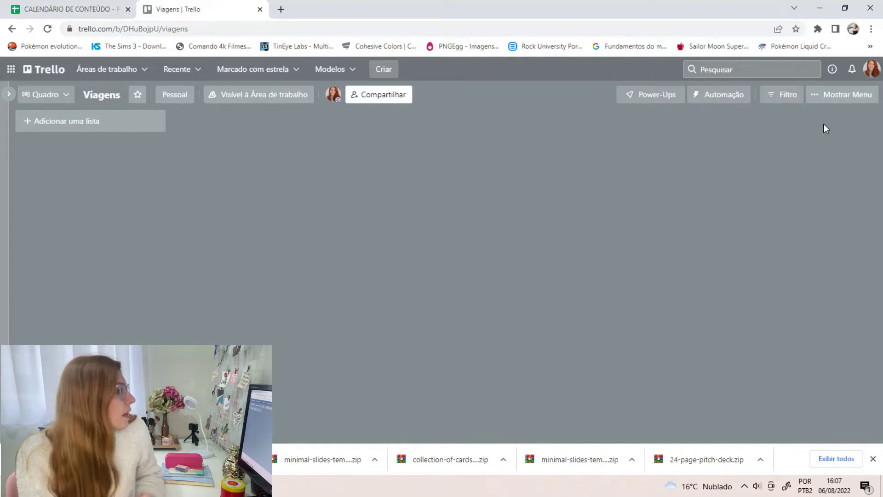
- Add a list titled "Estado" to the Viagens board
left_click(80, 127)
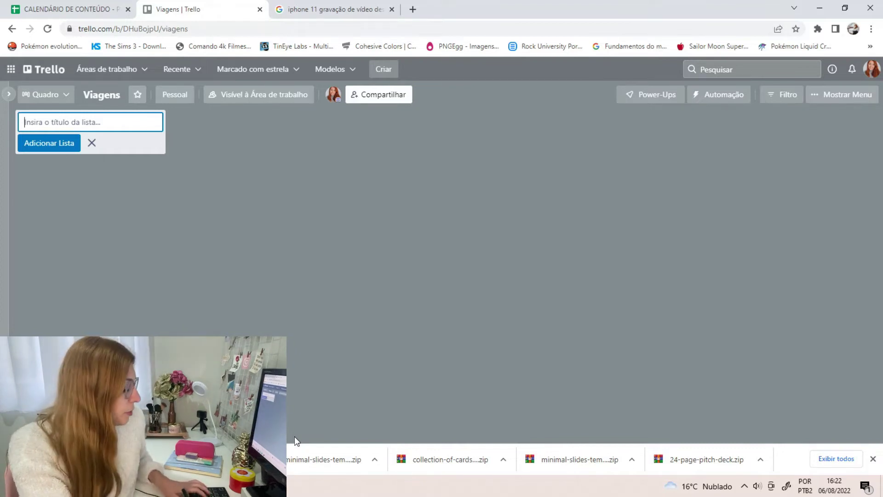
type("esta")
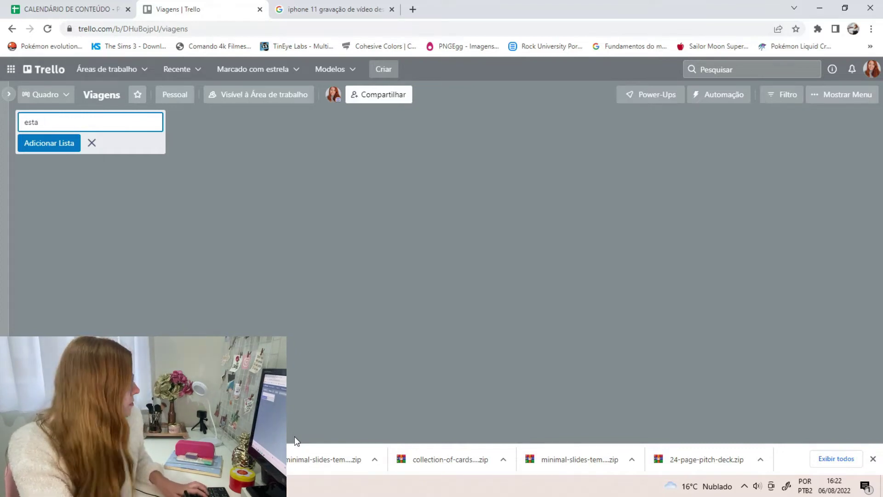
key("BackSpace")
key("BackSpace")
key("BackSpace")
key("BackSpace")
type("Estado")
key("Return")
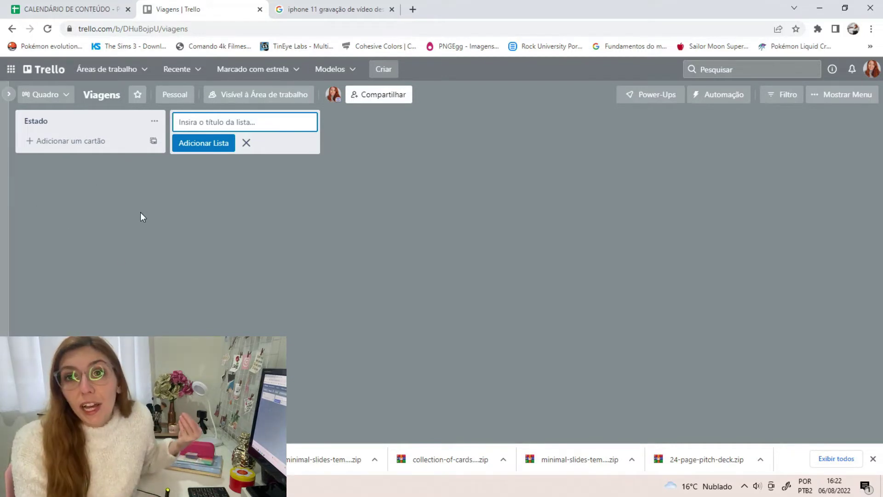
- Add the cards "Santa Catarina", "Rio de Janeiro" and "Rio Grande do Sul" to the Estado list
left_click(66, 143)
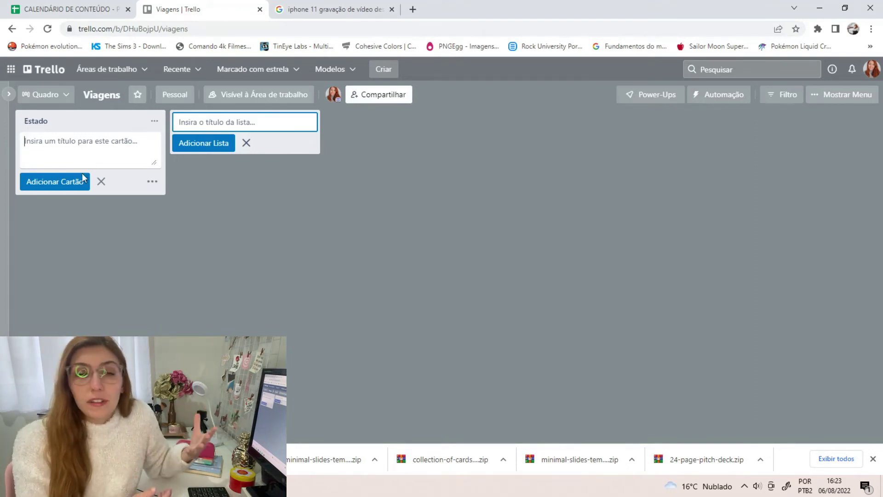
type("Santa Catarina")
key("Return")
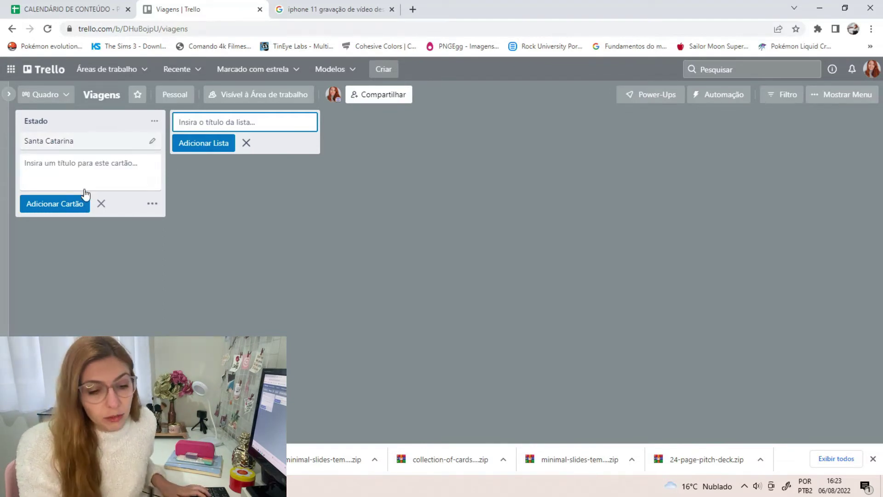
type("Rio de Janeiro")
key("Return")
type("Rio Grande do Sul")
key("Return")
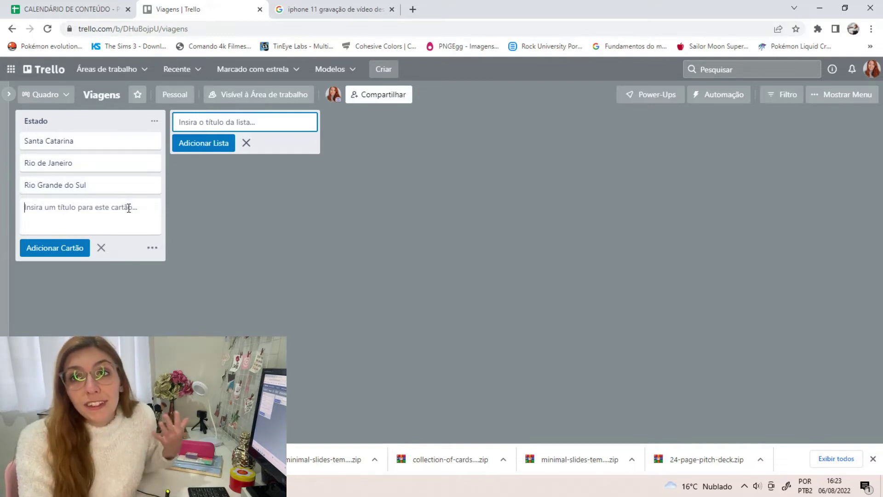
- Open the Santa Catarina card and add a checklist titled "Locais"
left_click(79, 142)
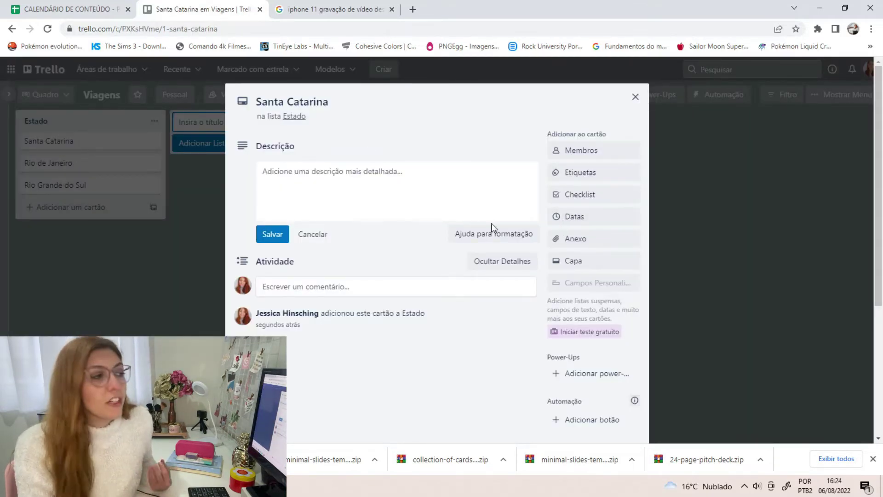
left_click(330, 185)
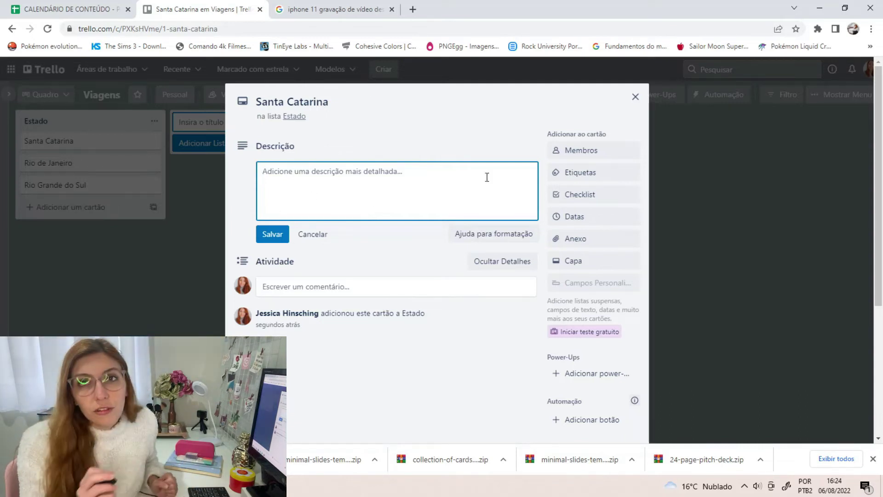
left_click(582, 196)
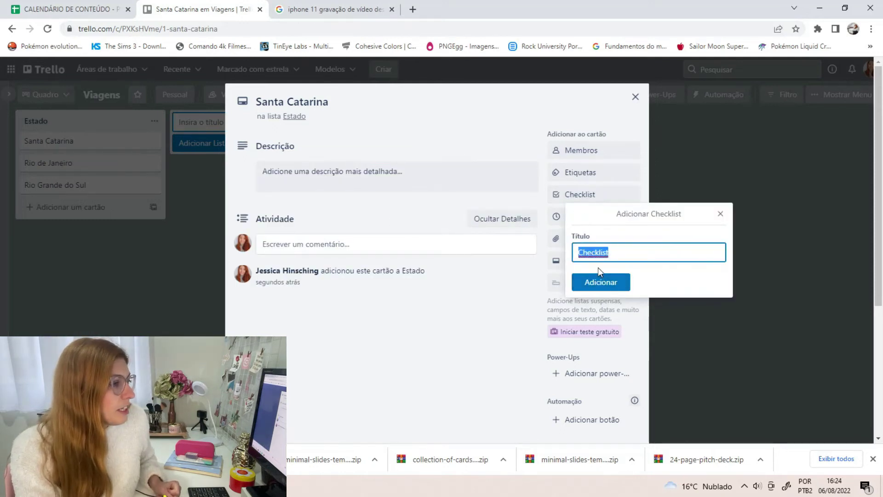
type("Lovais")
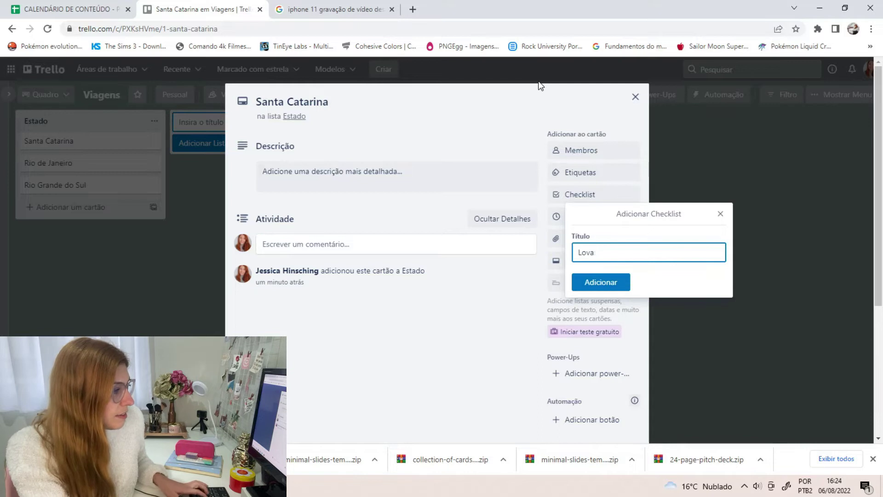
key("Return")
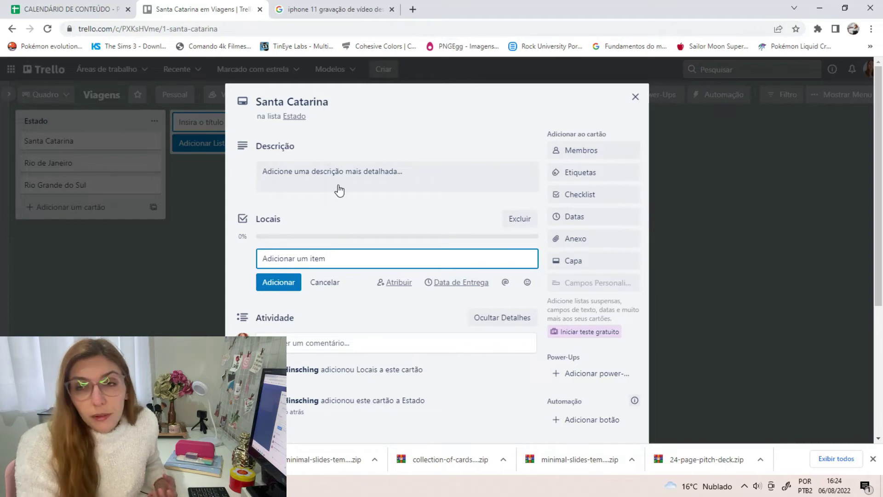
- Add the items "Guardo do Embaú", "Praia do Rosa" and "Florianópolis" to the Locais checklist
type("Gau")
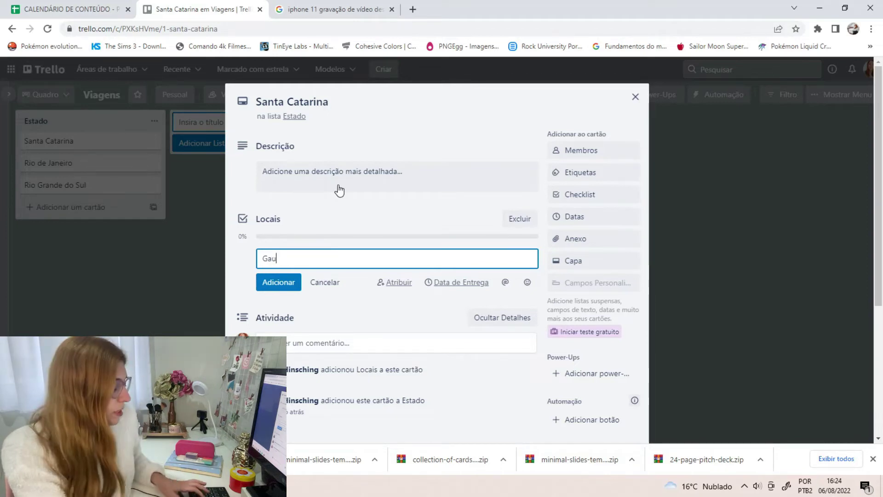
type("rda")
key("BackSpace")
key("BackSpace")
key("BackSpace")
key("BackSpace")
key("BackSpace")
type("uardo do Embaú")
key("Return")
type("Praia")
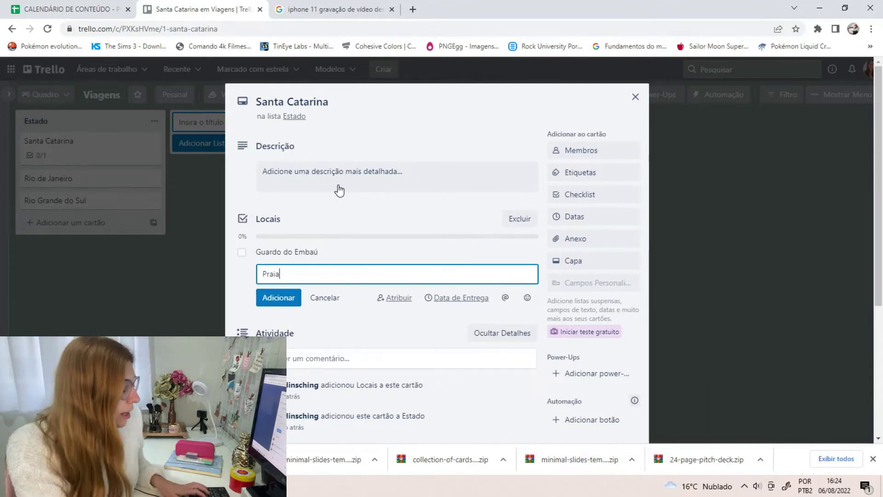
type(" do Ro")
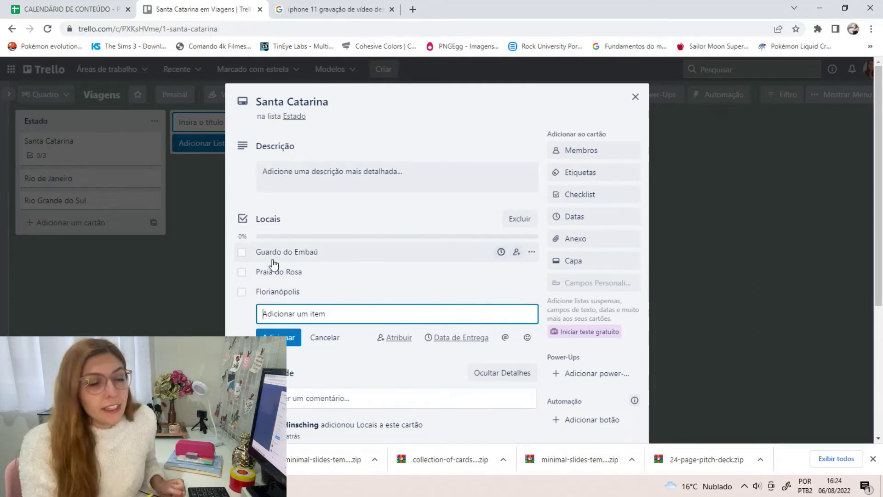
- Mark Guardo do Embaú, Praia do Rosa and Florianópolis as completed in the Locais checklist
left_click(242, 252)
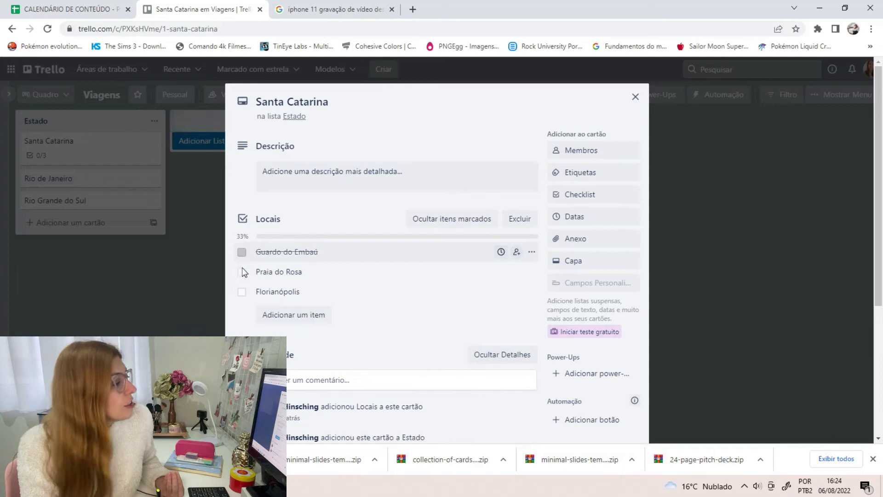
left_click(242, 272)
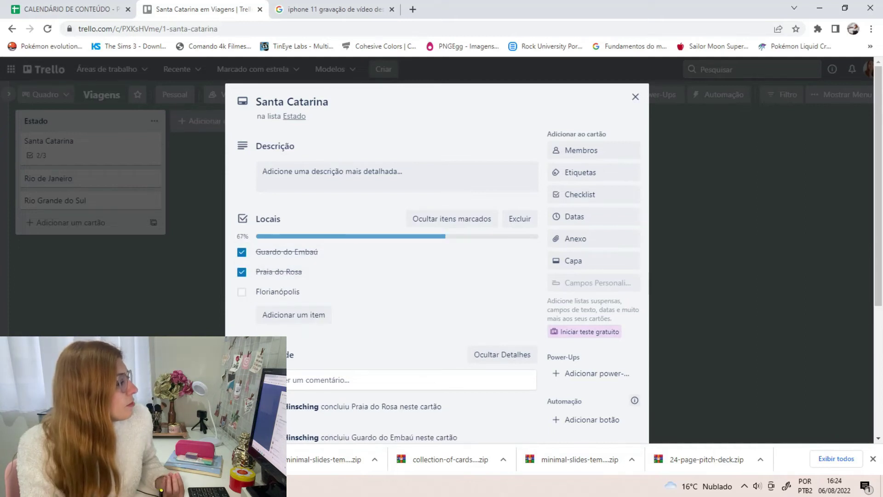
left_click(242, 292)
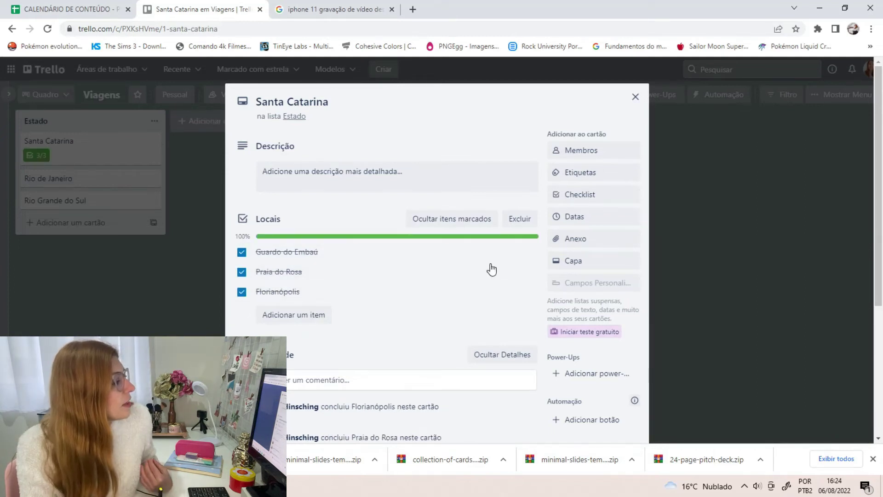
- Delete the Locais checklist from the Santa Catarina card and review the card's activity history
left_click(513, 223)
left_click(570, 297)
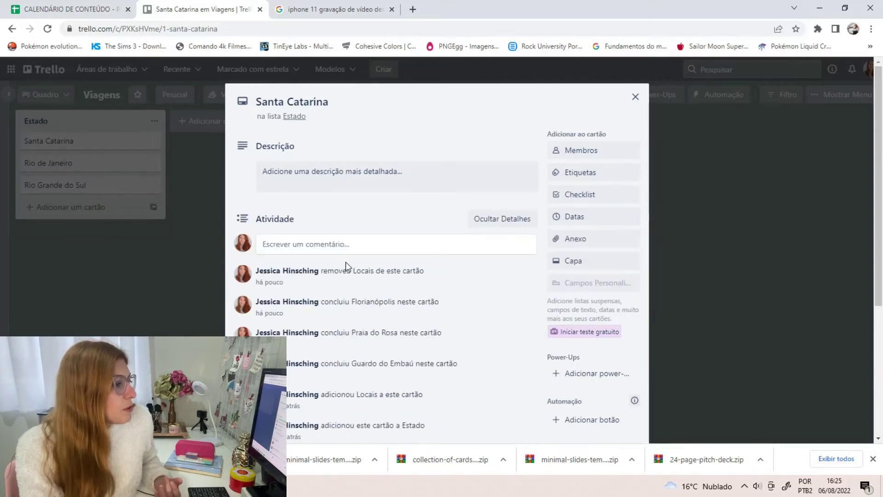
scroll(325, 252, "down", 2)
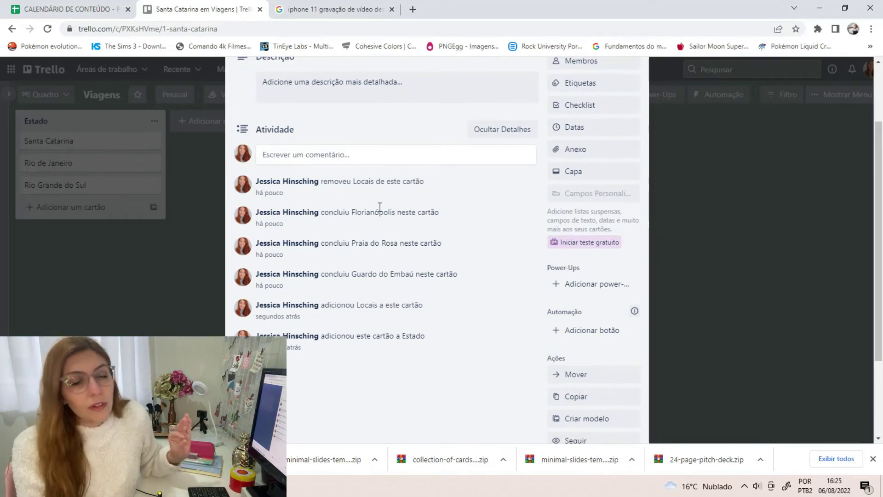
scroll(380, 207, "up", 2)
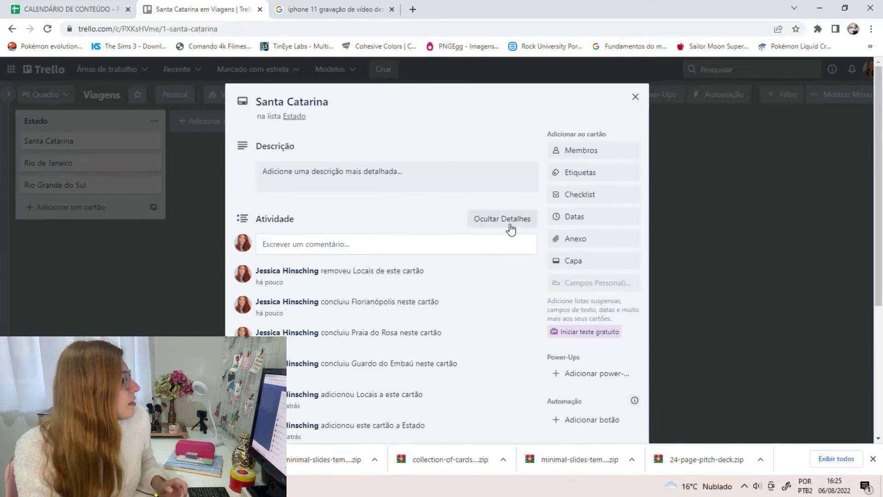
- Save "Viagens pelo estado de SC" as the Santa Catarina card's description and clear the text again
left_click(461, 186)
type("Viagens pelo")
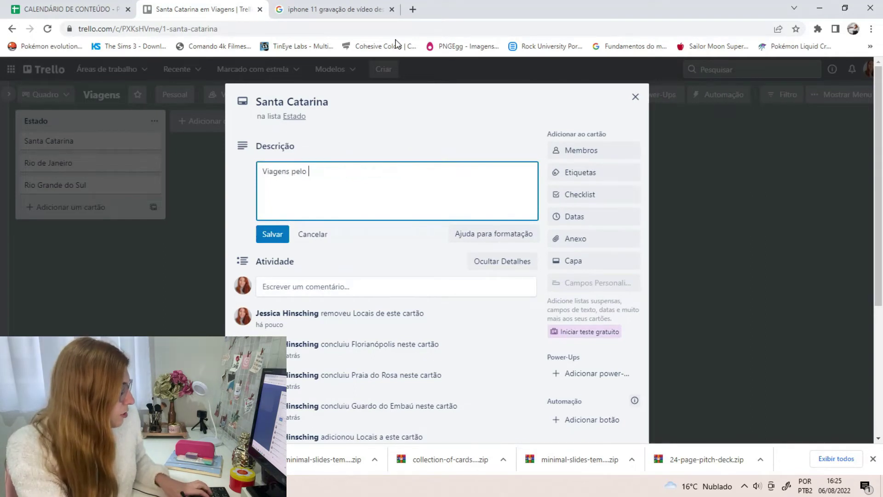
type(" estado")
key("BackSpace")
key("BackSpace")
key("BackSpace")
type("tado de SC")
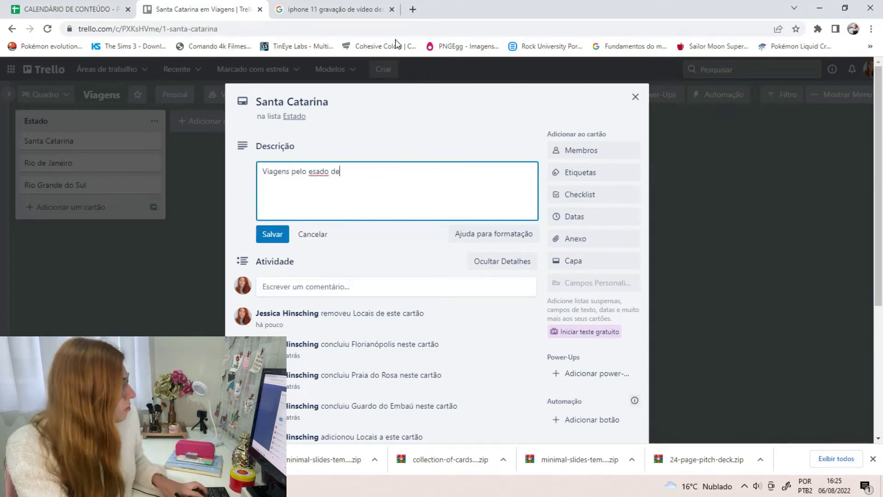
key("ctrl+Return")
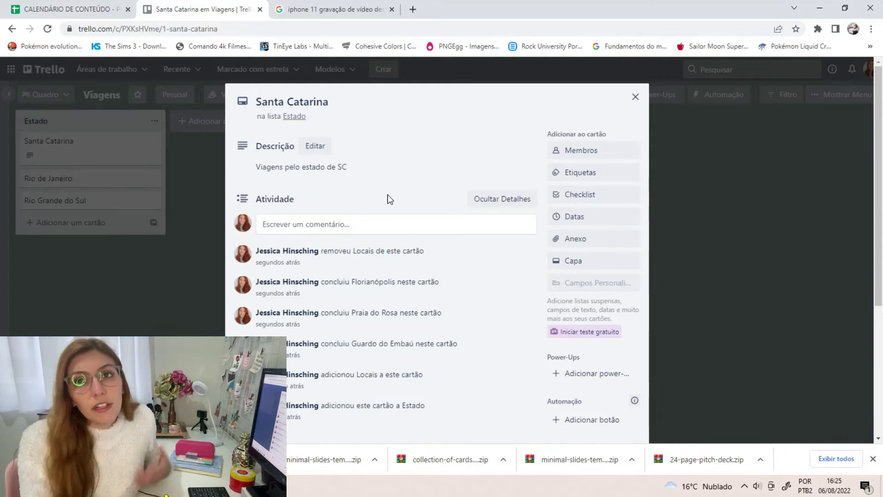
left_click(362, 184)
key("BackSpace")
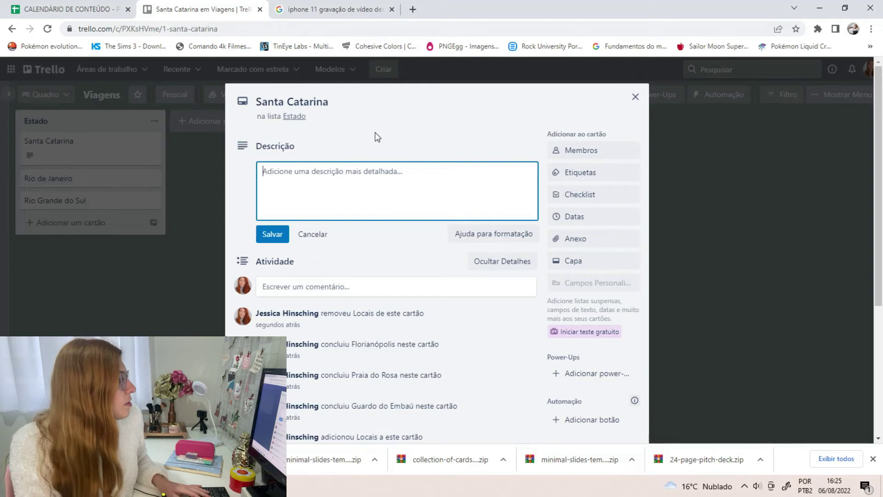
- Search the web for "pousada do rosa" in a new tab, open the Hotel Camburi Praia page on Booking.com and copy its link
left_click(390, 10)
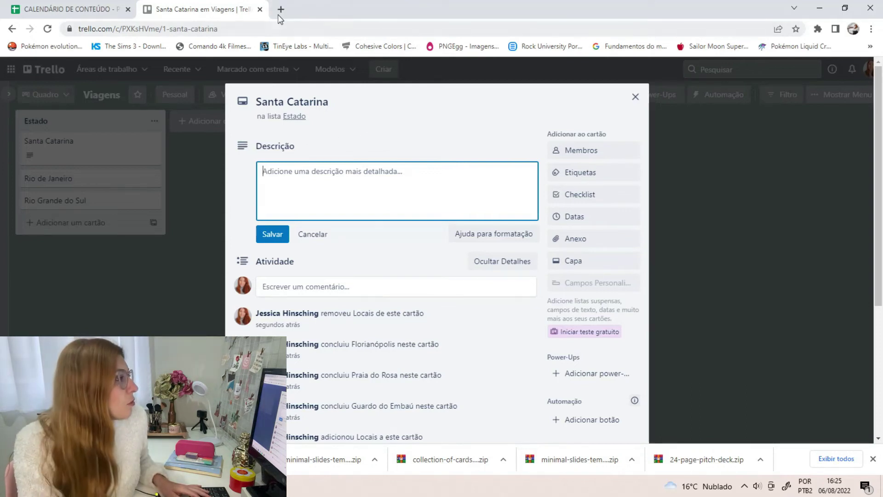
left_click(278, 13)
type("pousada do rosa")
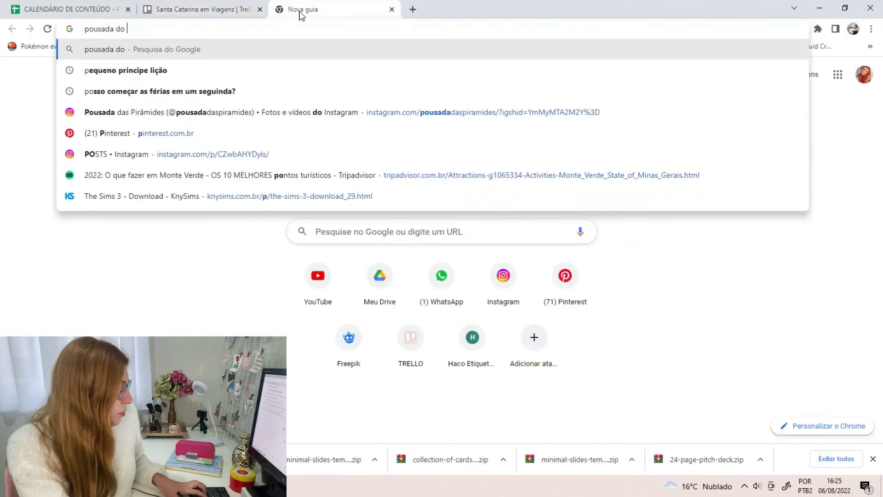
key("Return")
left_click(161, 196)
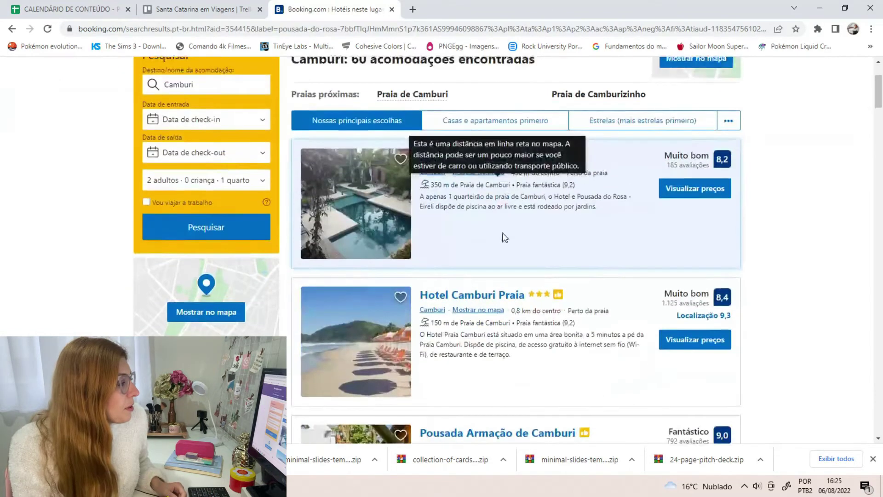
left_click(354, 306)
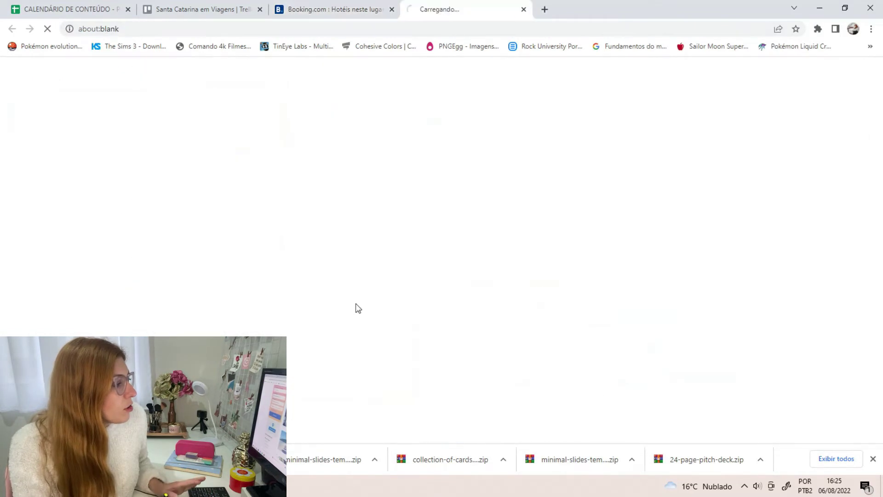
left_click(392, 9)
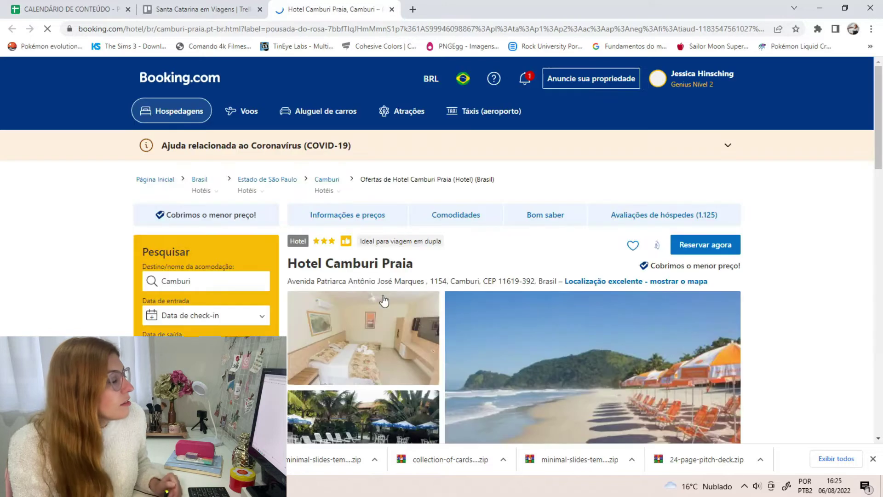
scroll(391, 299, "down", 3)
left_click(229, 29)
- Back in Trello, save "Praia do Rosa" with the copied Hotel Camburi Praia link as the Santa Catarina card's description
left_click(229, 18)
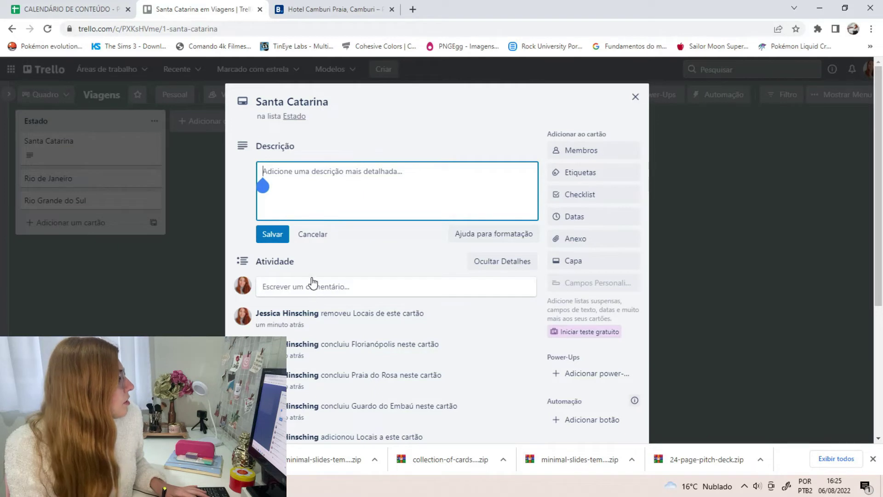
type("PRaa")
key("BackSpace")
key("BackSpace")
key("BackSpace")
key("BackSpace")
key("BackSpace")
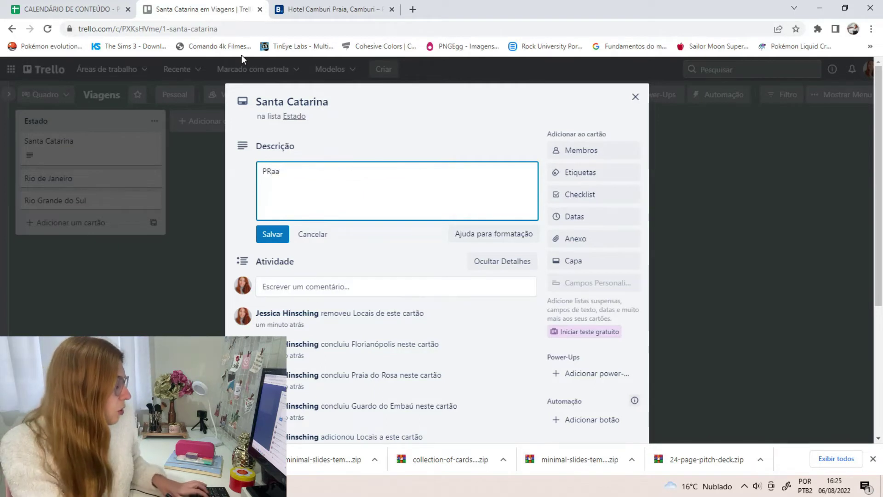
key("ctrl+v")
left_click(278, 306)
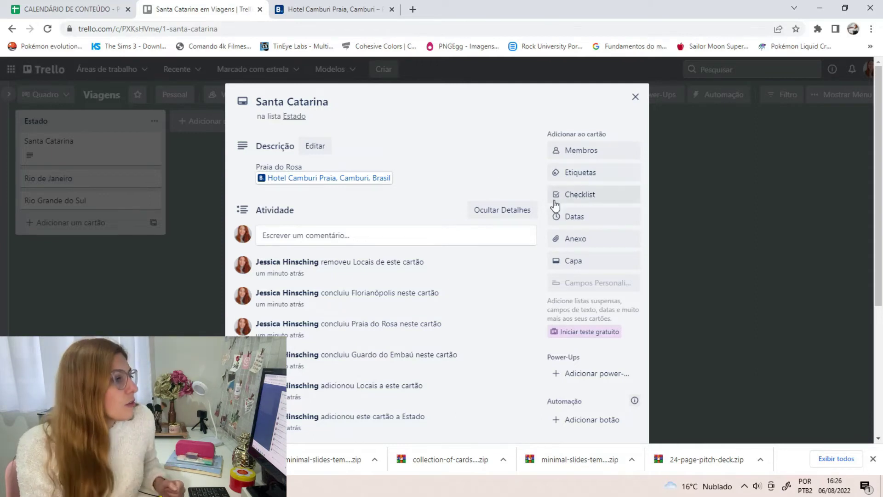
- Name the yellow label "Novembro" from the Santa Catarina card
left_click(584, 180)
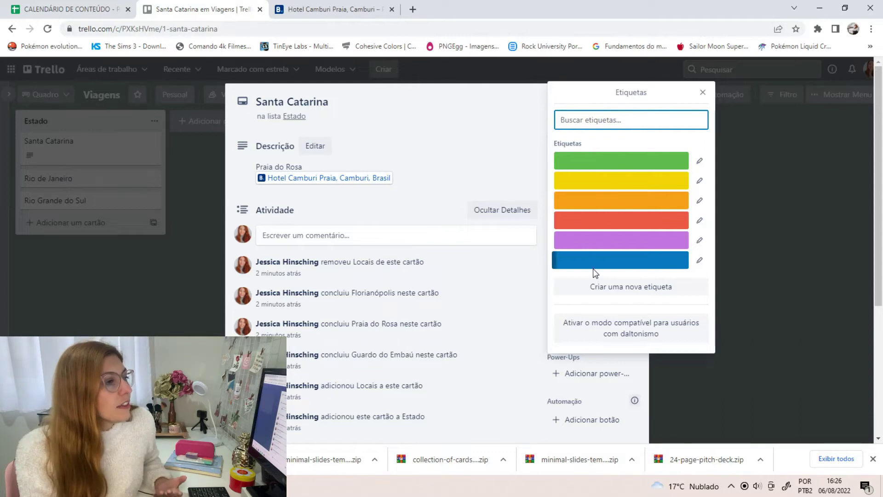
left_click(699, 188)
left_click(594, 132)
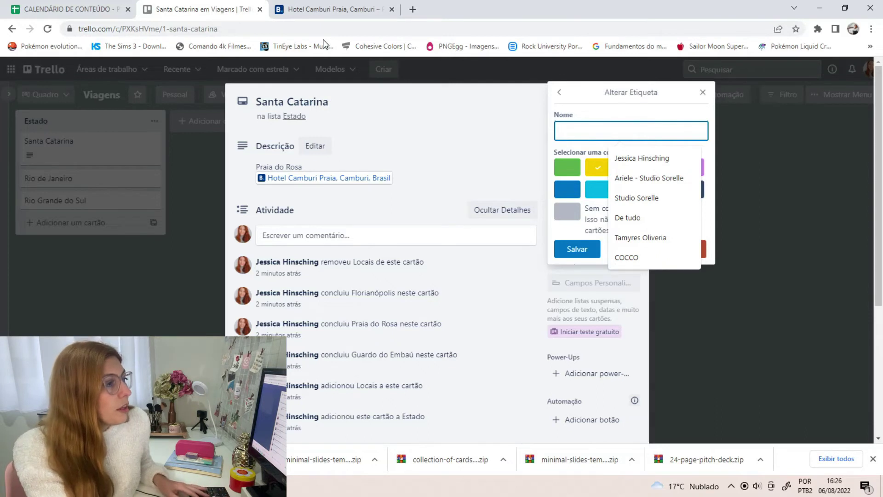
type("Novembro")
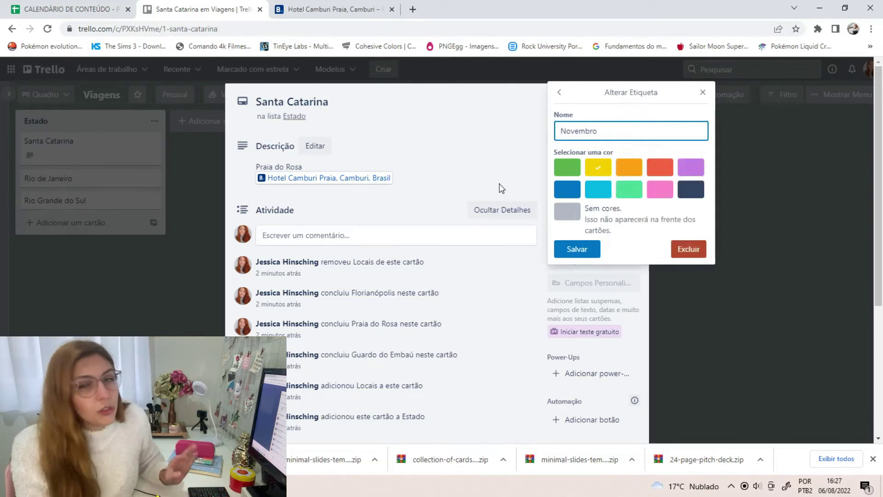
left_click(591, 250)
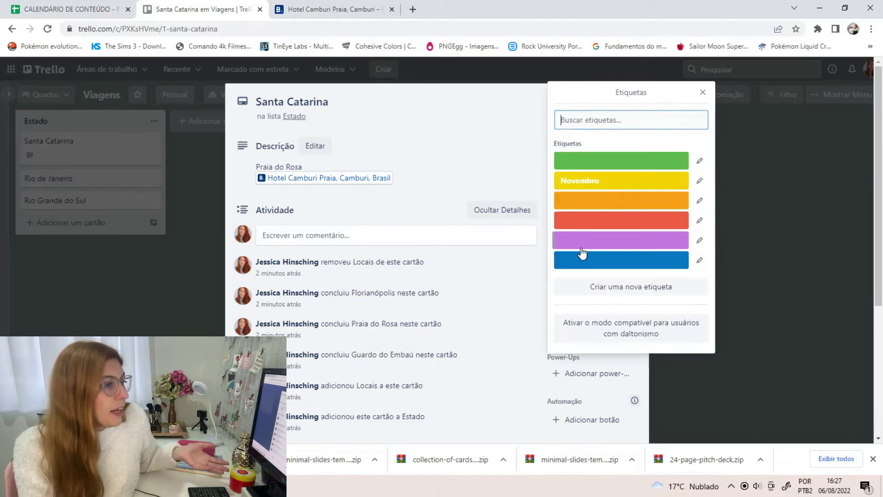
- Name the orange label "Dezembro" and close the label list
left_click(700, 200)
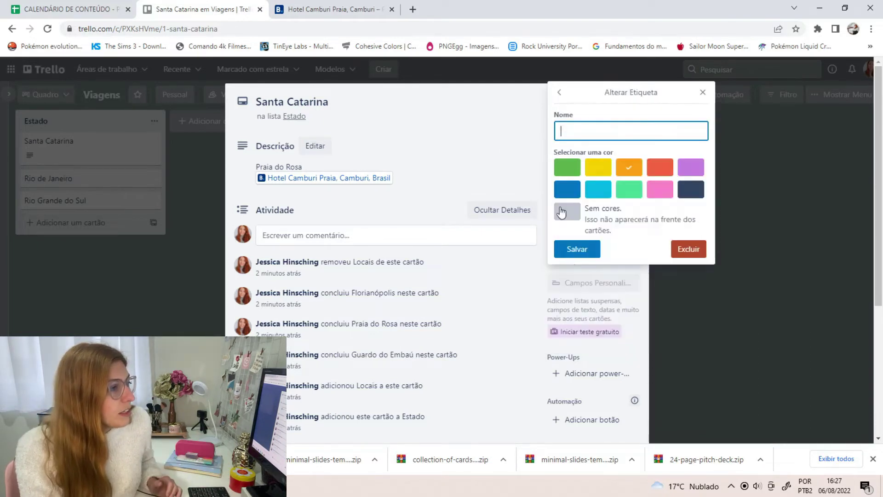
left_click(606, 132)
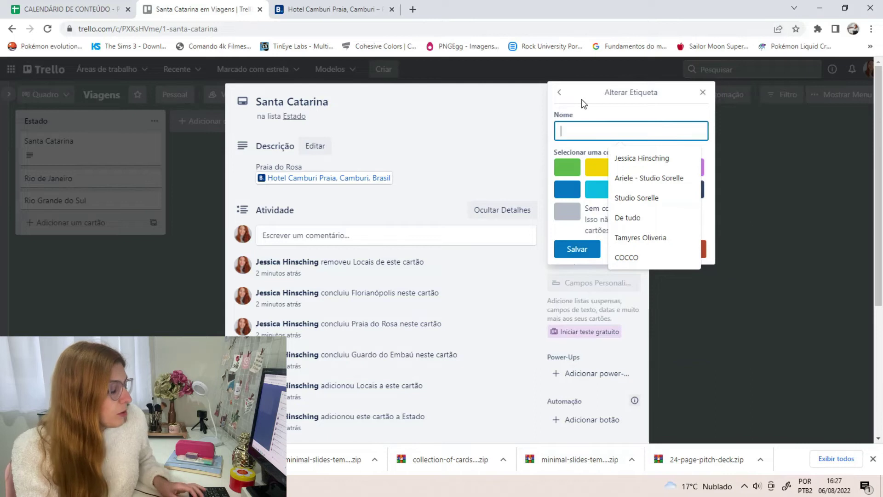
type("Dezembr")
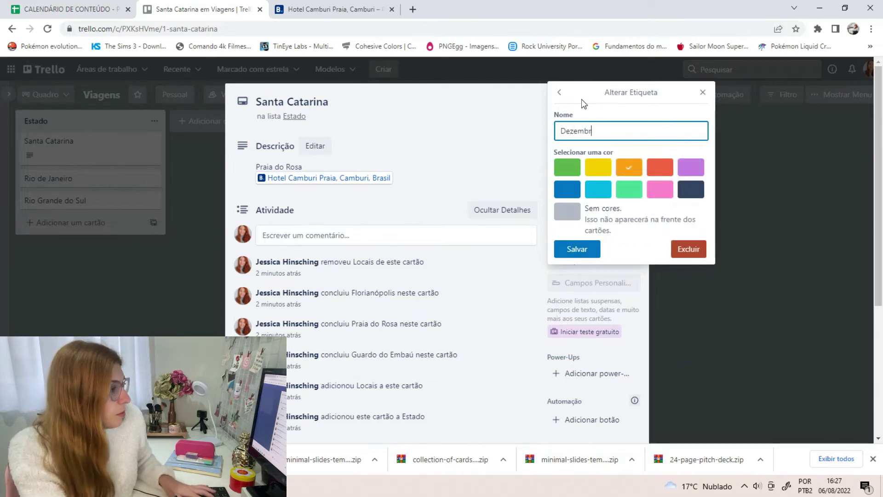
type("o")
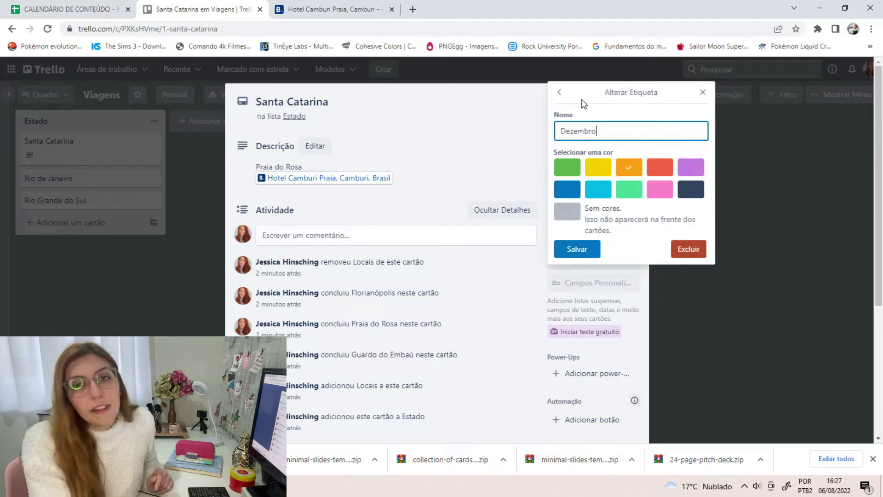
left_click(577, 249)
left_click(703, 93)
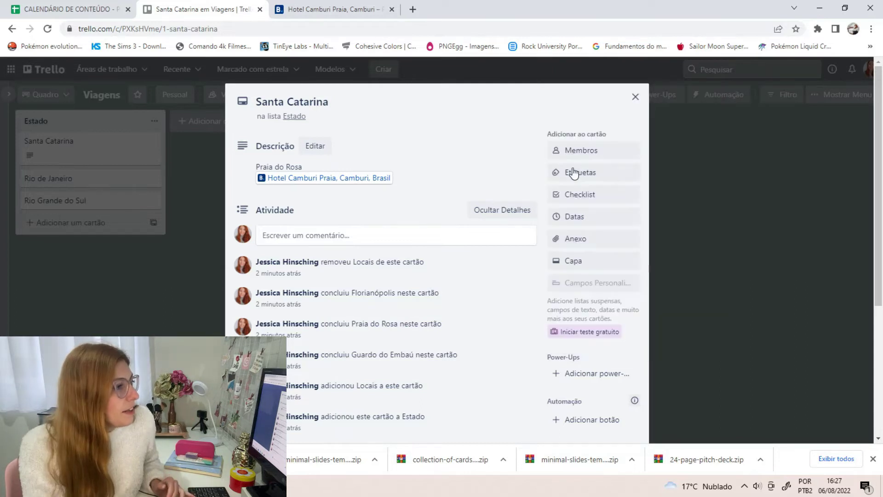
- Assign the Novembro label to the Santa Catarina card and return to the Viagens board
left_click(595, 175)
left_click(650, 192)
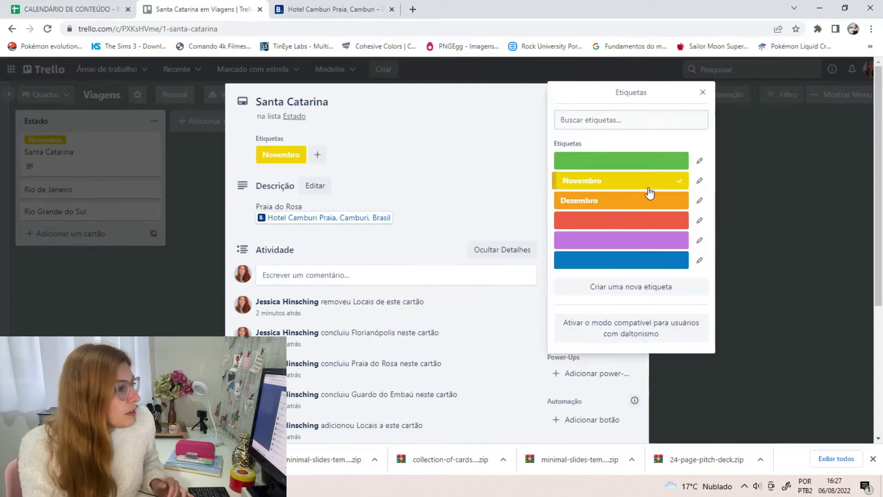
left_click(698, 96)
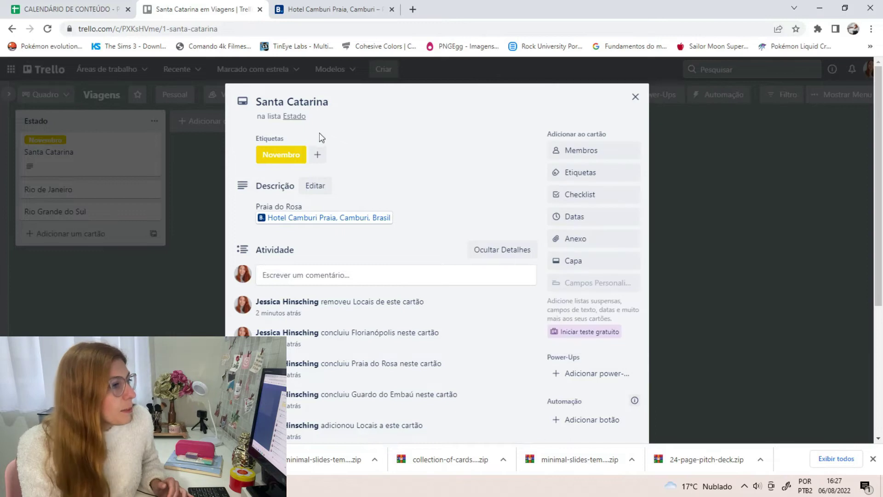
left_click(635, 97)
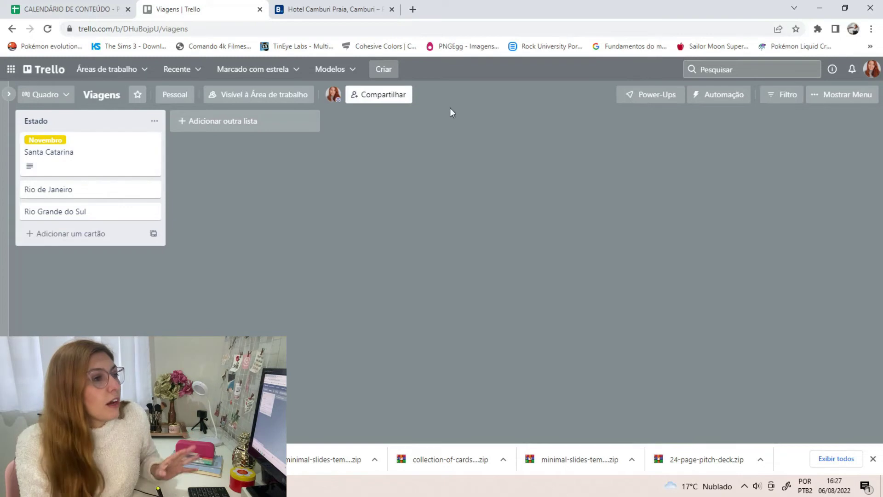
- Filter the Viagens board's cards by the Novembro label
left_click(783, 108)
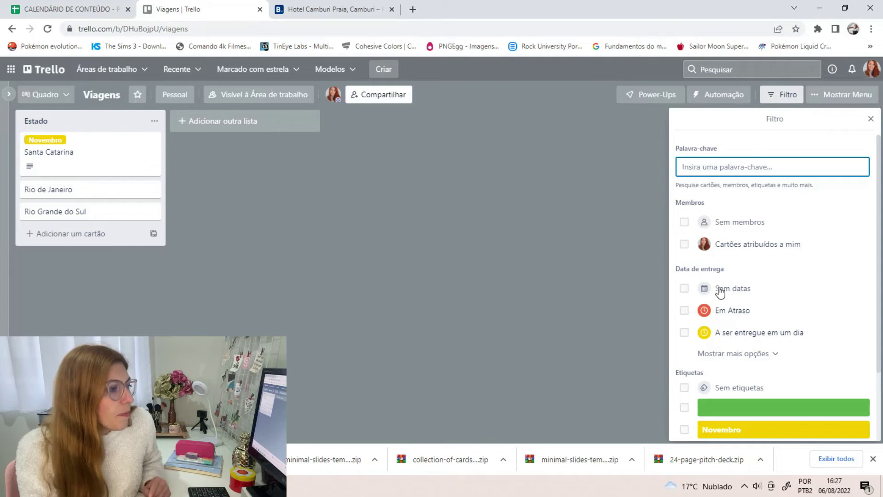
scroll(696, 331, "down", 2)
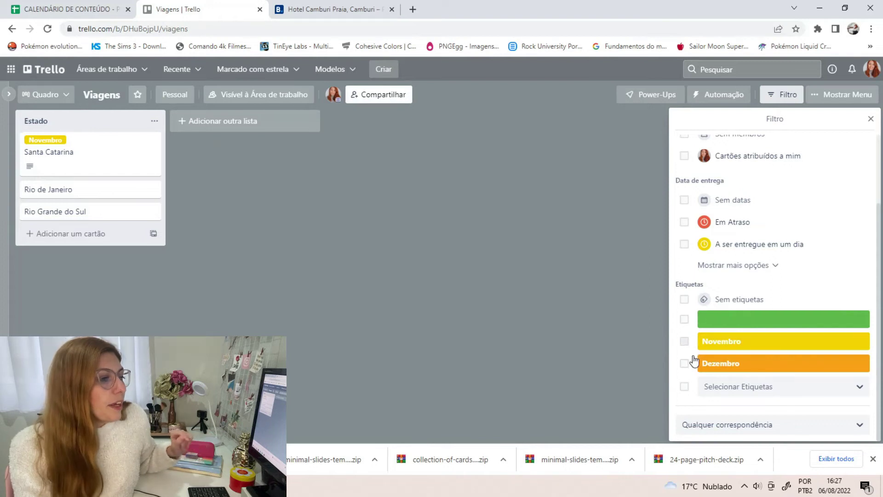
left_click(685, 341)
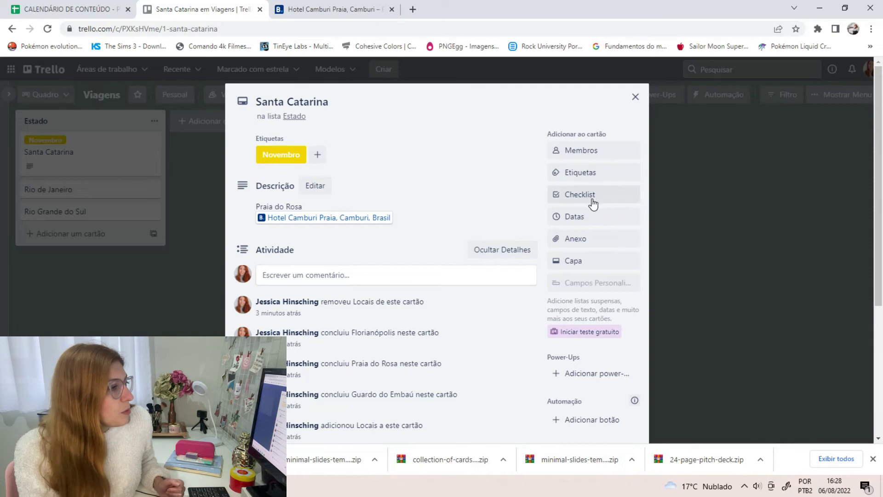
- Set the Santa Catarina card's start date to 18/11/2022 and its due date to 20/11/2022
left_click(600, 216)
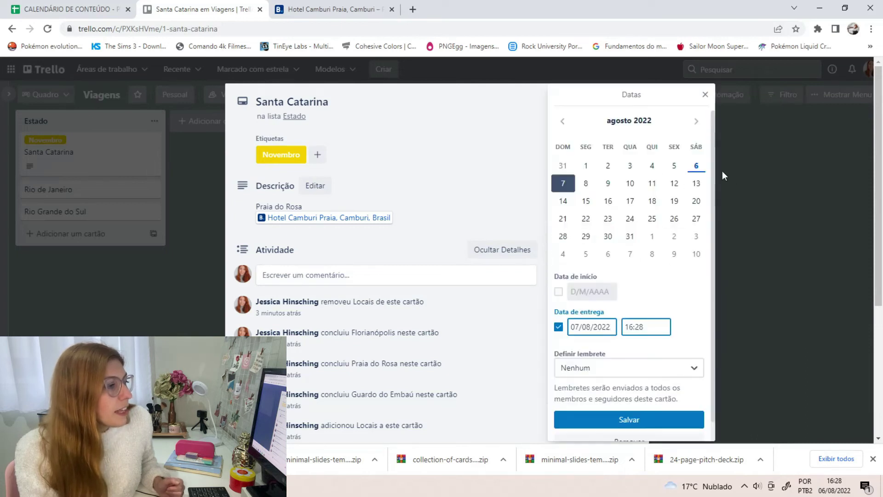
left_click(696, 121)
left_click(696, 121)
left_click(697, 121)
left_click(696, 121)
left_click(697, 121)
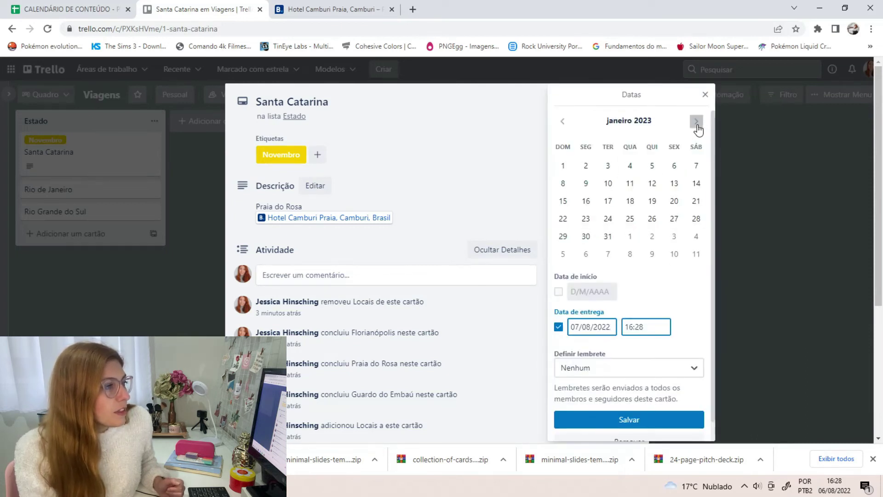
left_click(560, 121)
left_click(560, 122)
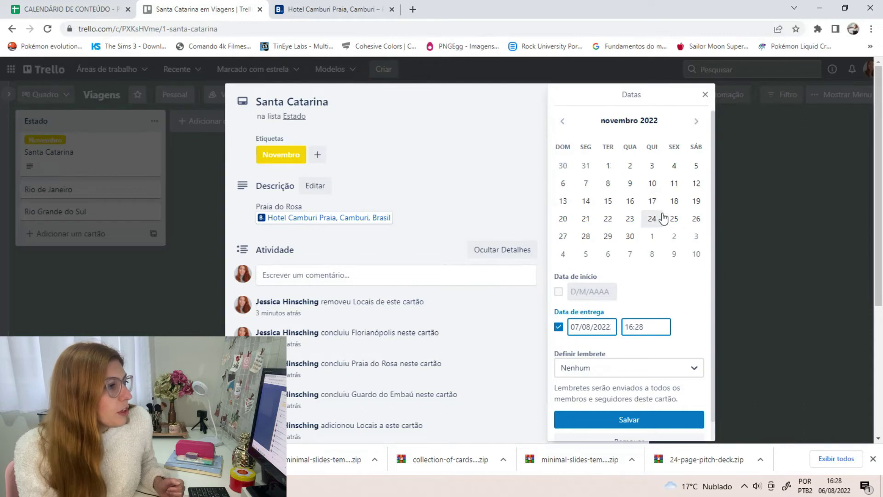
left_click(676, 202)
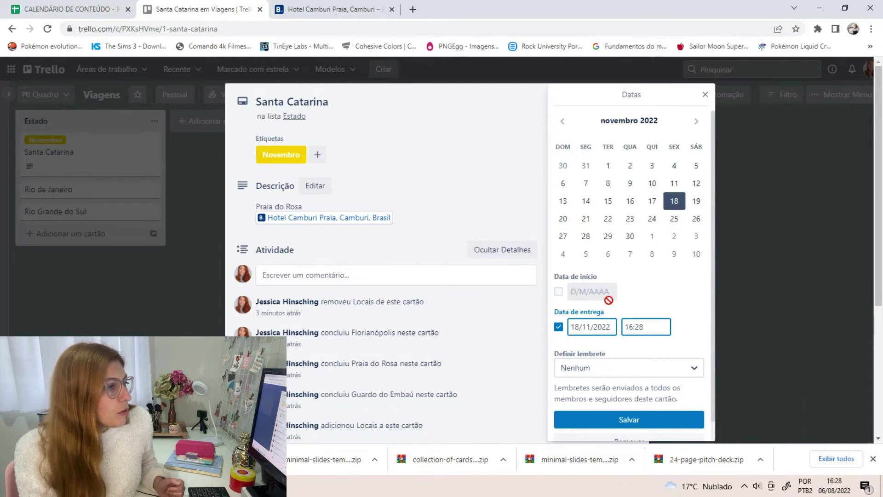
left_click(559, 291)
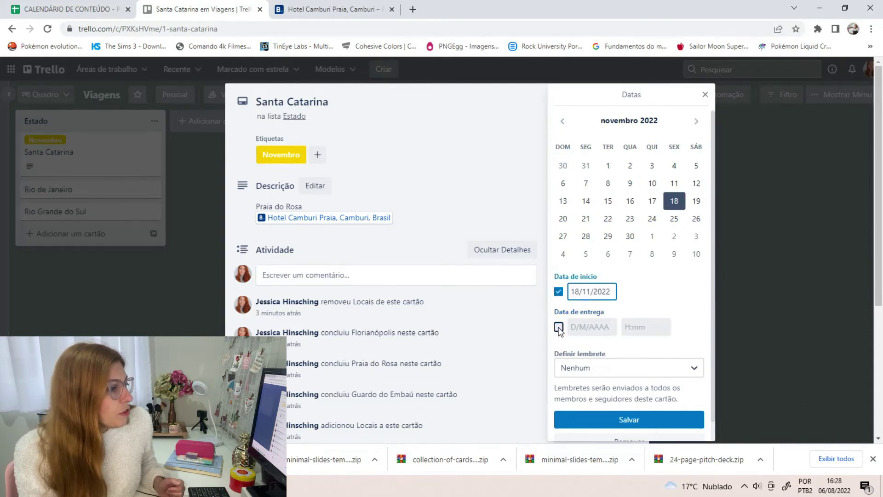
left_click(563, 218)
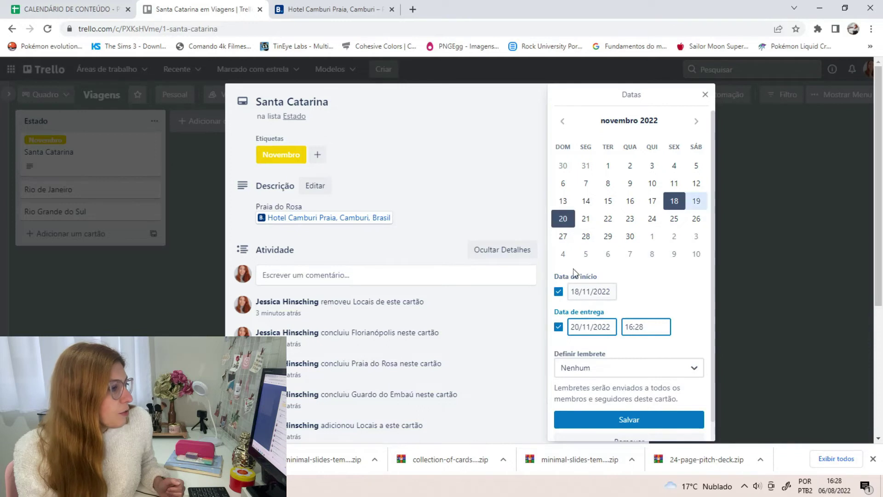
- Set the Santa Catarina card's due-date reminder to "1 dia antes" and save the dates
scroll(647, 365, "down", 1)
left_click(640, 355)
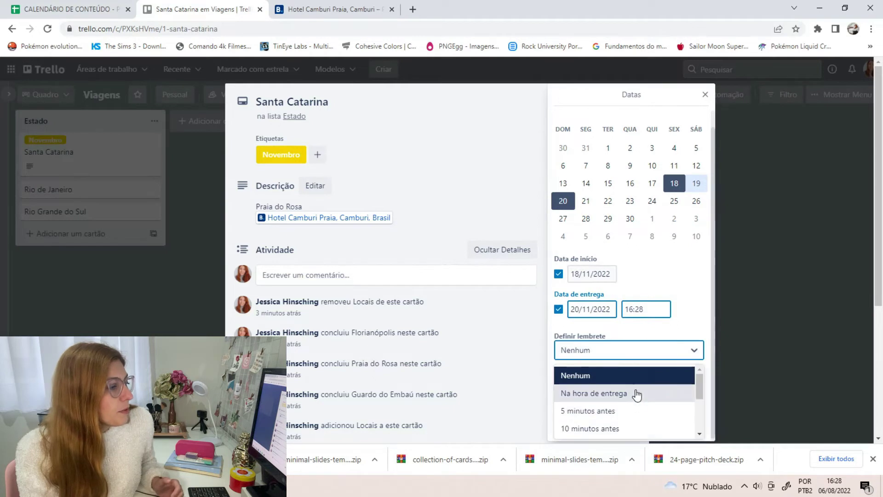
scroll(622, 407, "down", 1)
scroll(623, 407, "down", 2)
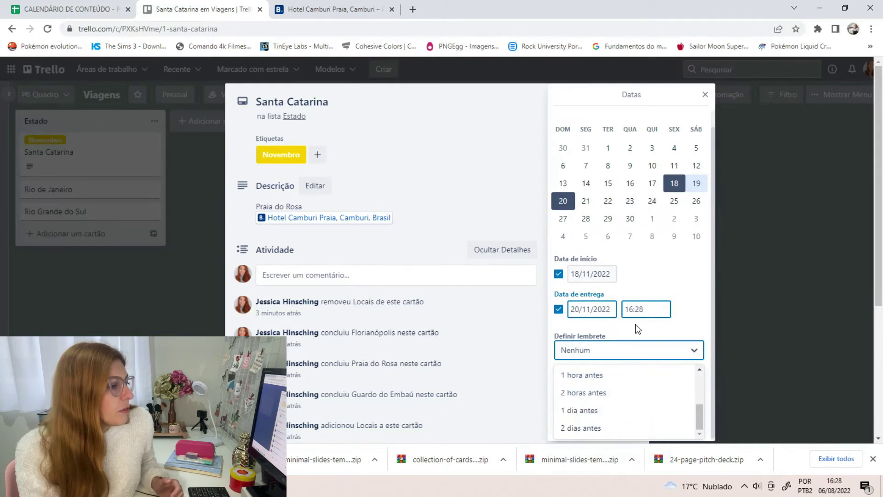
left_click(598, 417)
left_click(618, 351)
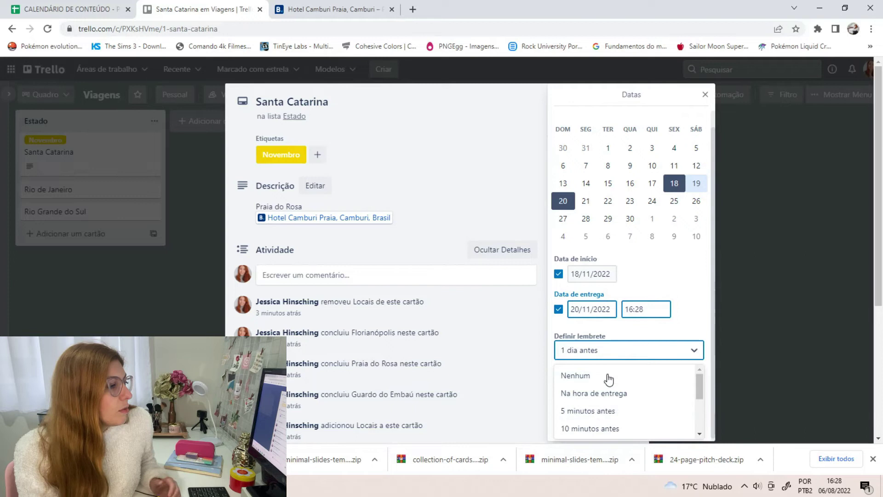
scroll(607, 391, "down", 3)
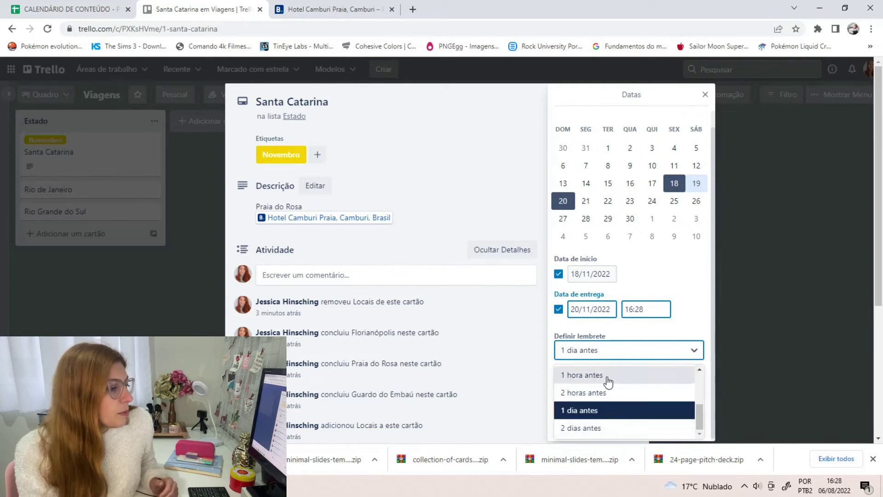
left_click(609, 355)
left_click(618, 407)
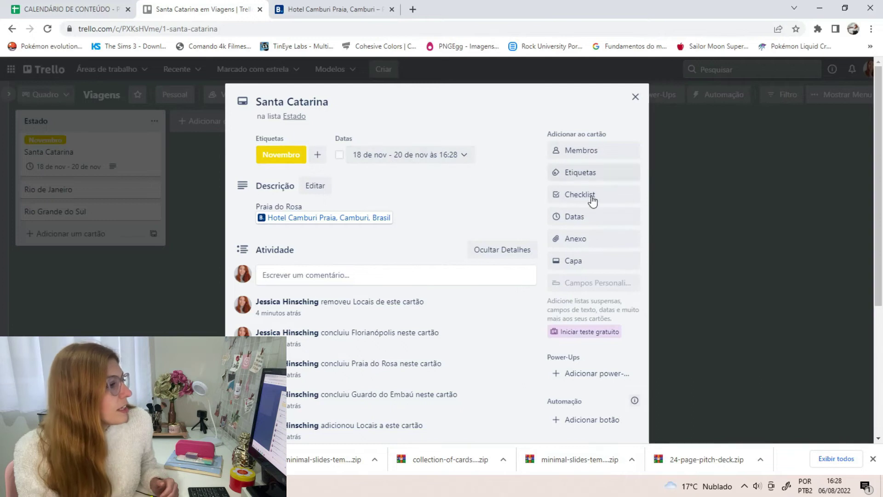
- Search Google Images for "praia do rosa" in a new browser tab and copy the first beach picture, from Mala de Aventuras
left_click(575, 238)
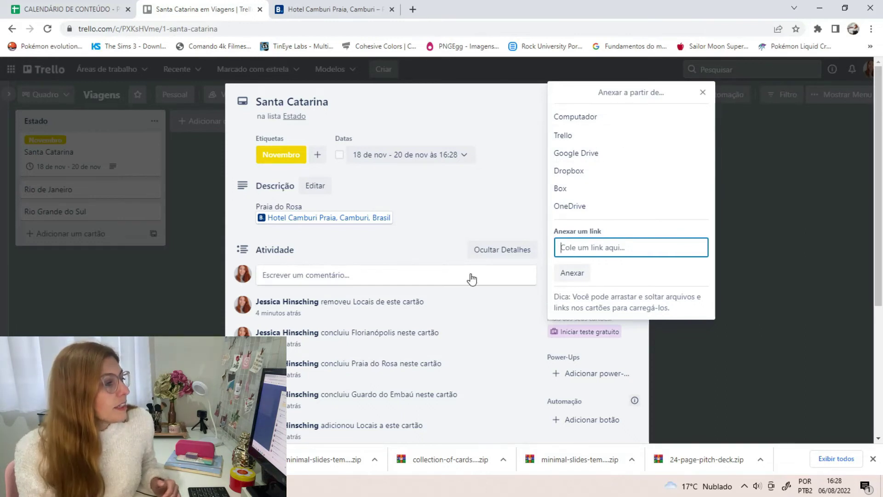
left_click(412, 9)
type("ro")
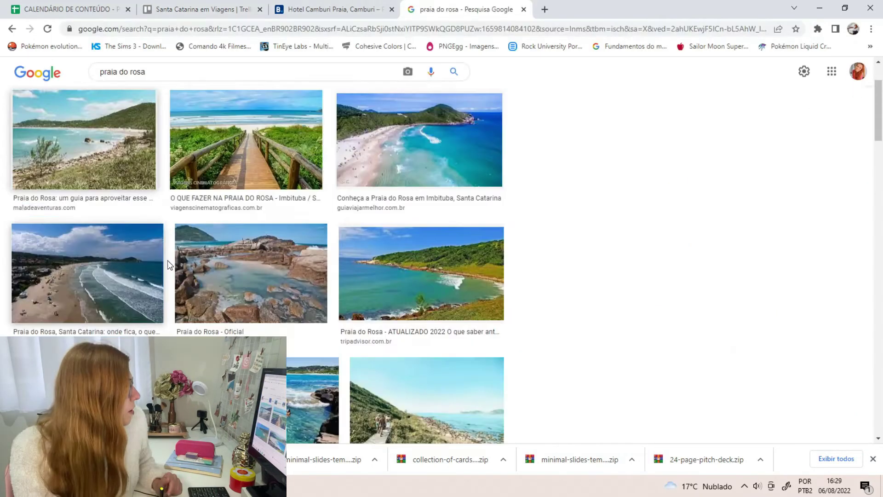
left_click(85, 138)
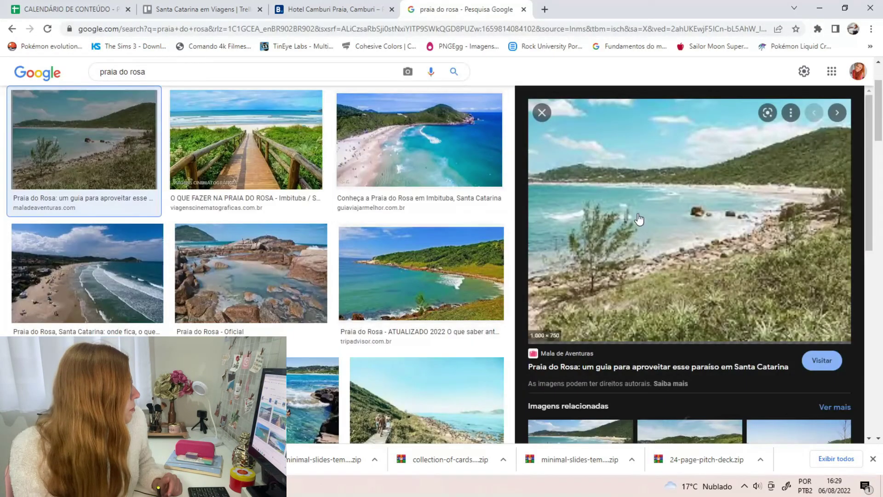
right_click(708, 226)
left_click(726, 355)
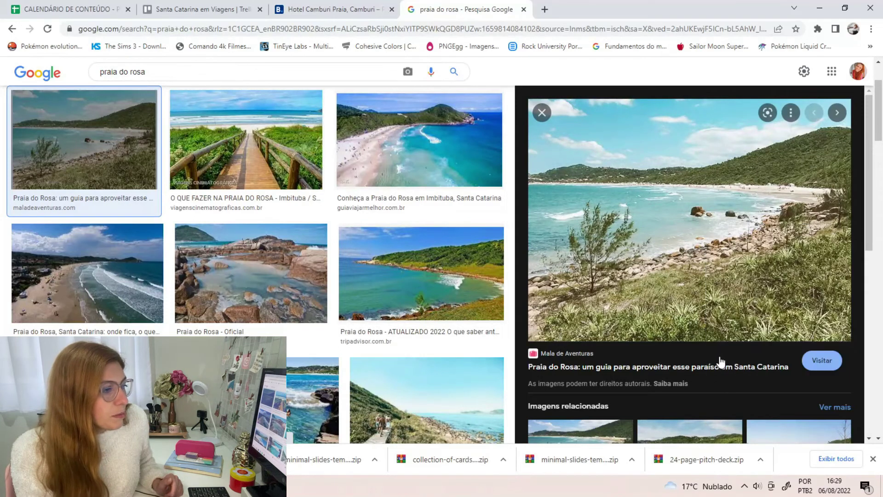
- Paste the copied beach picture into the Santa Catarina card as an attachment and return to the Viagens board
left_click(335, 9)
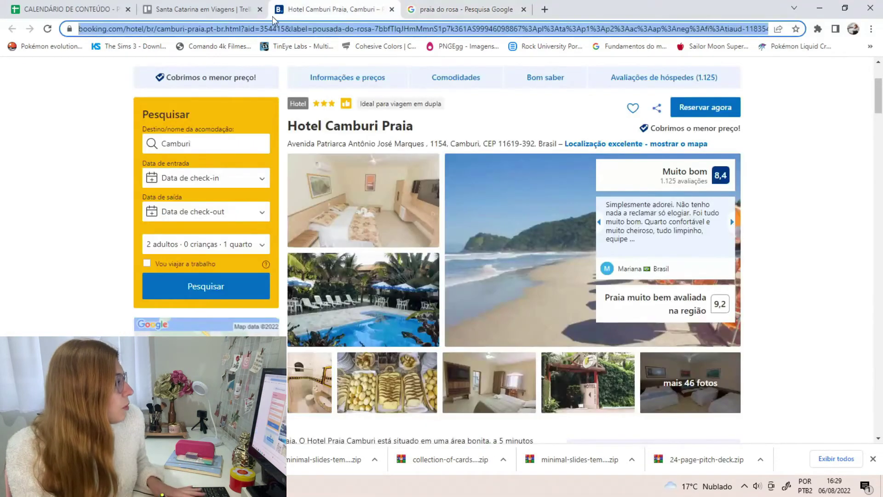
left_click(203, 9)
left_click(416, 216)
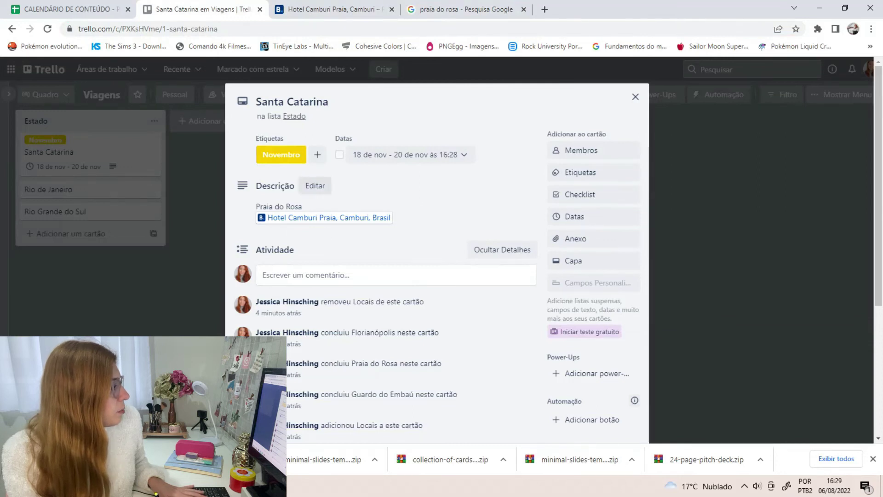
left_click(315, 187)
left_click(436, 326)
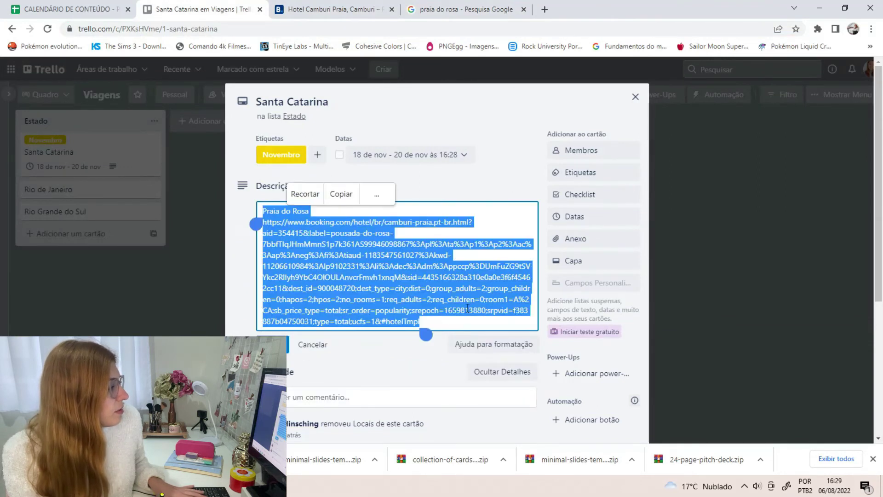
left_click(456, 326)
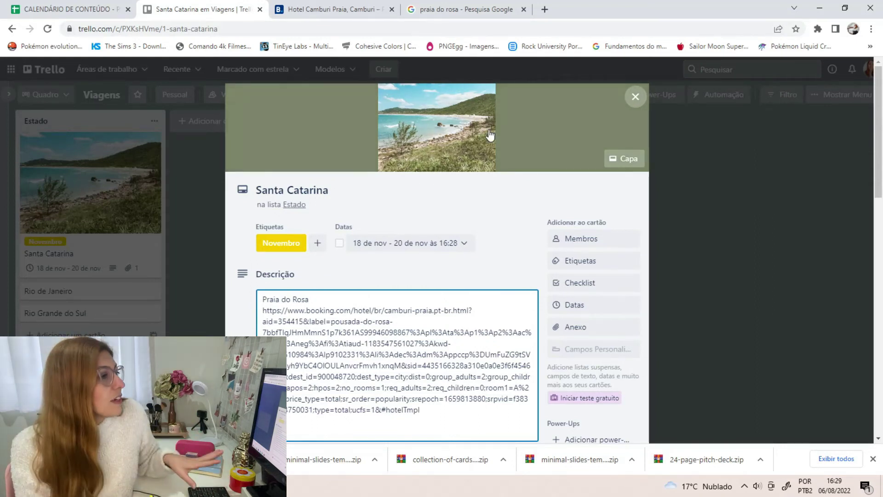
left_click(636, 97)
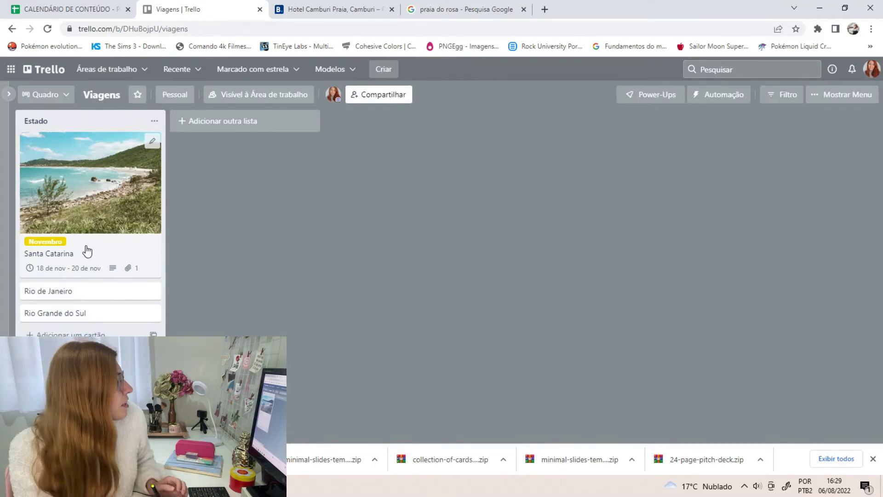
- Change the Santa Catarina card's cover to the solid cyan colour and close the card
left_click(146, 143)
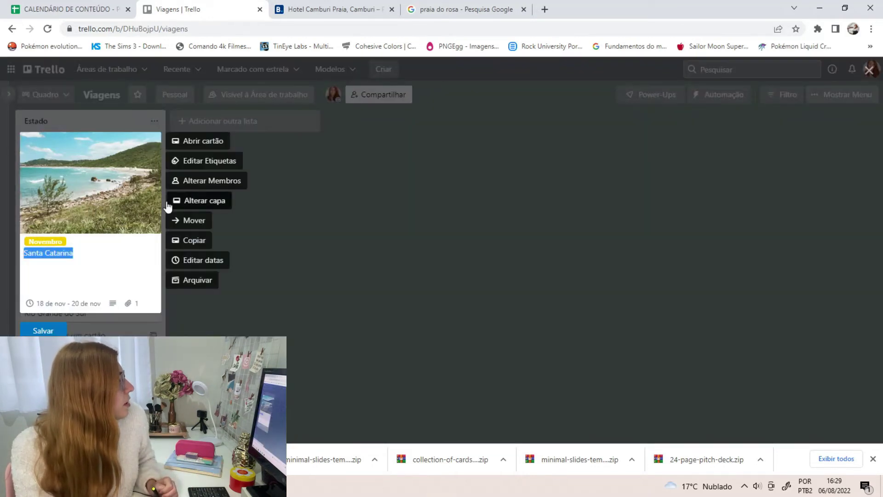
left_click(123, 231)
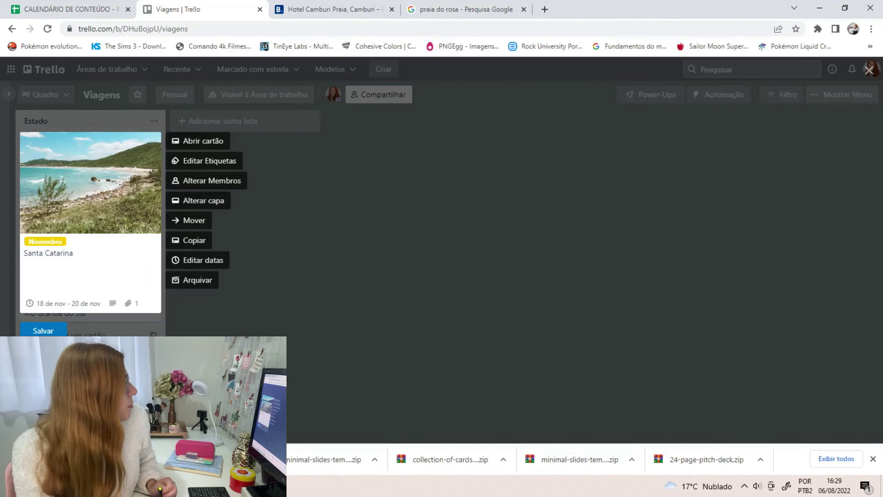
left_click(204, 201)
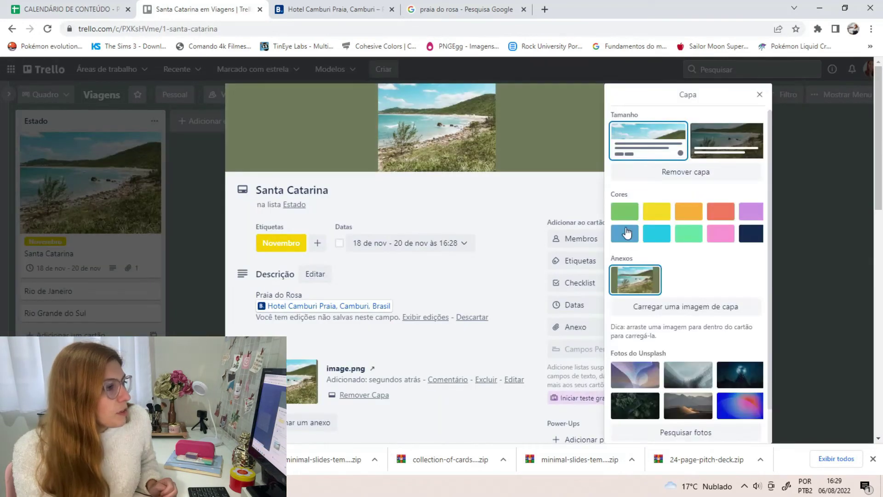
left_click(657, 237)
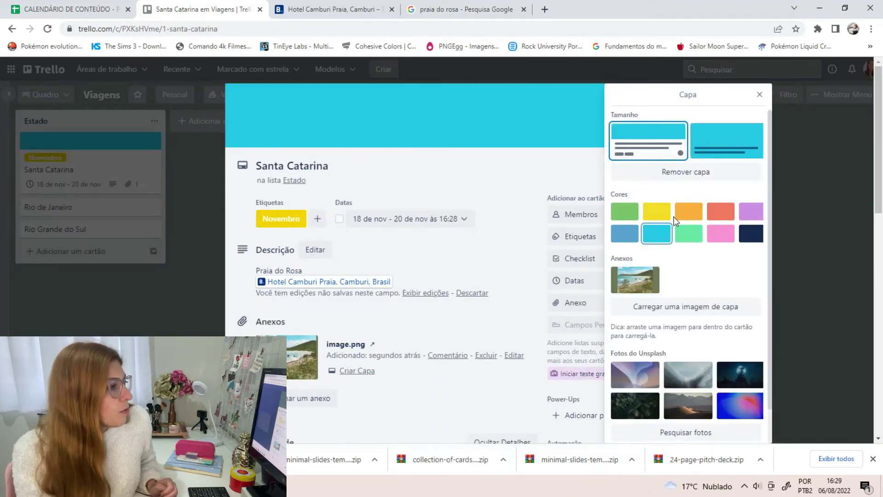
left_click(759, 94)
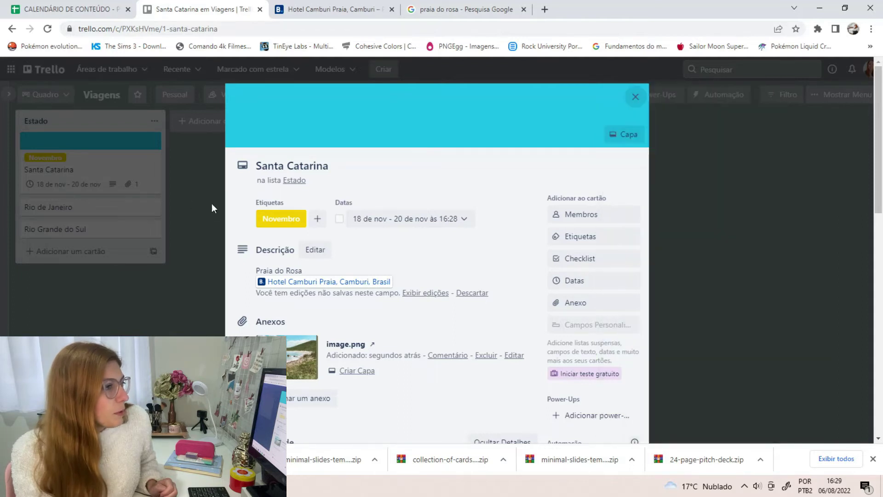
left_click(637, 99)
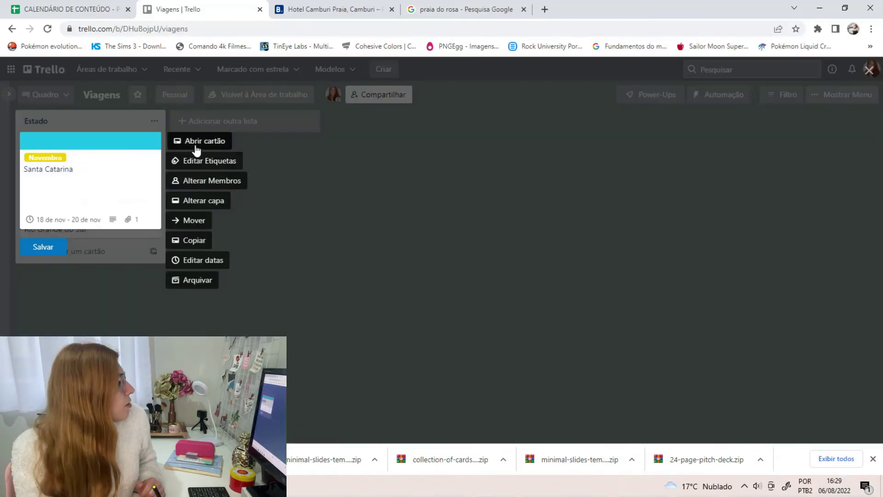
- Open the Santa Catarina card, review its description and attachments, and return to the board
left_click(154, 140)
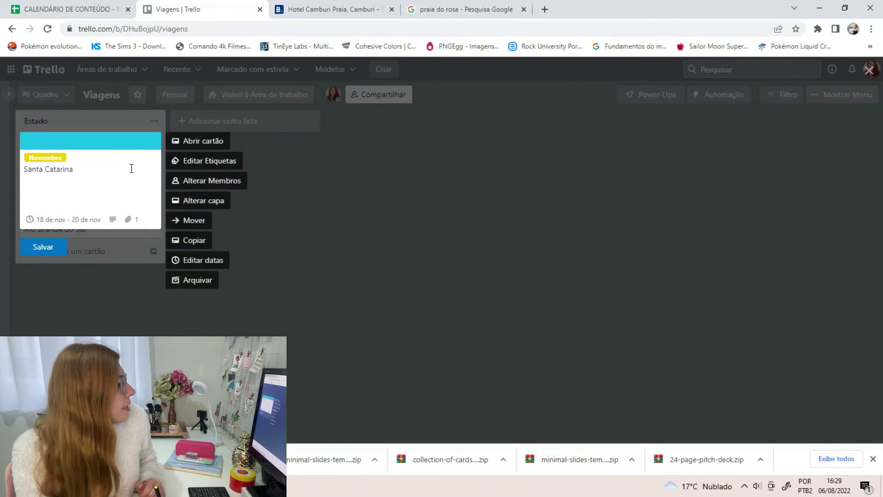
left_click(264, 151)
left_click(155, 144)
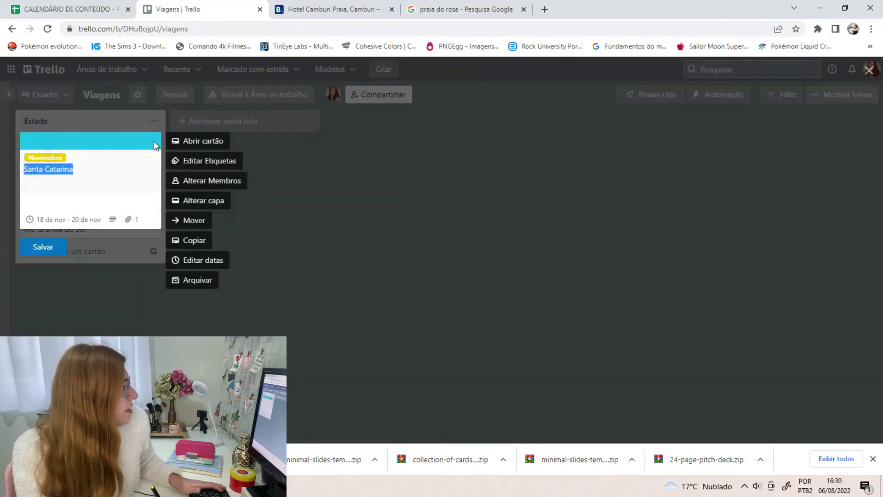
left_click(208, 144)
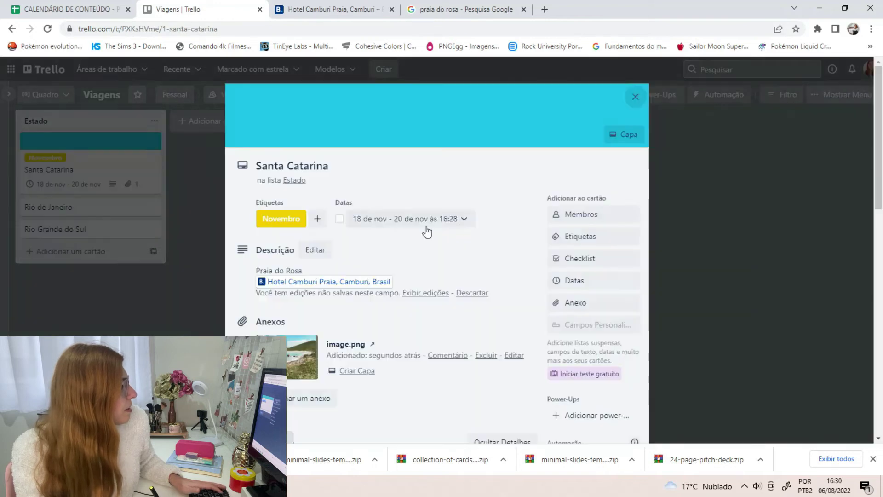
scroll(470, 278, "down", 3)
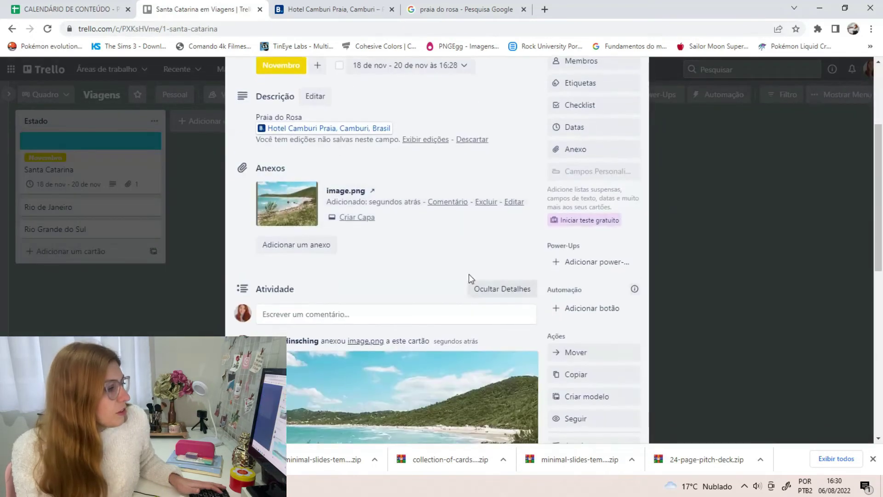
key("Escape")
- Examine the Estado list's actions, including the list copy option, and the Santa Catarina card's quick-edit options
left_click(154, 120)
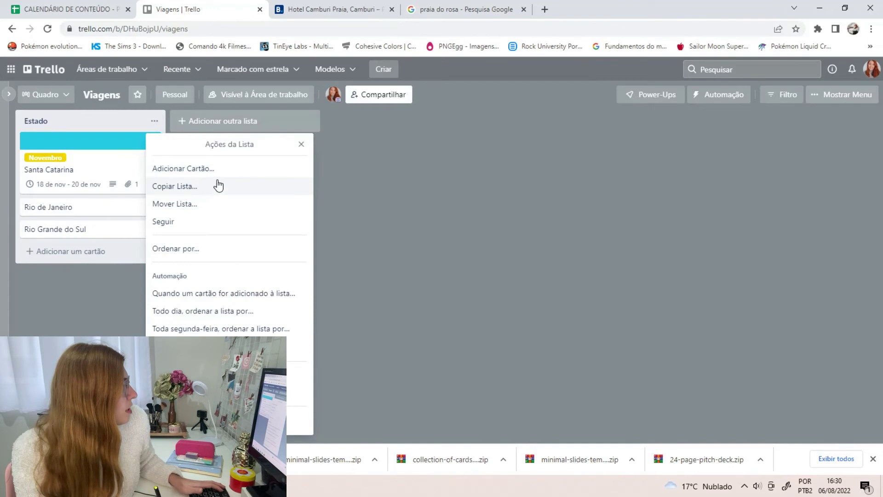
left_click(214, 189)
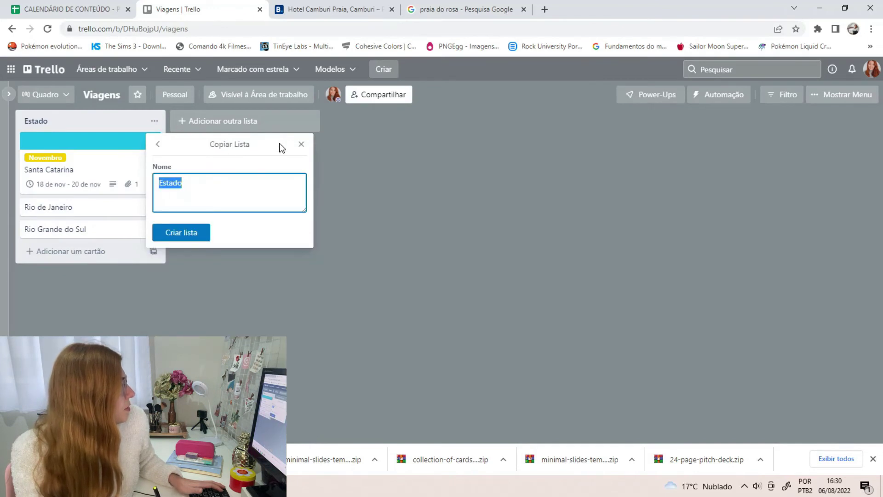
left_click(300, 145)
left_click(154, 121)
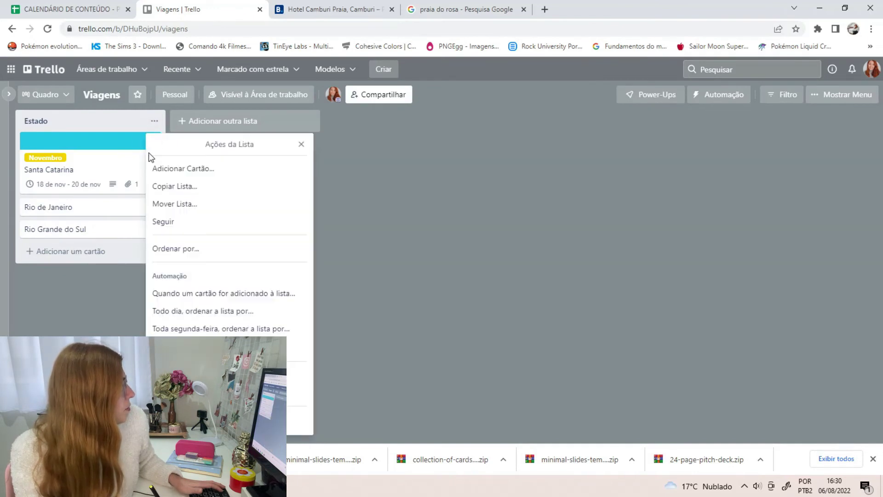
right_click(136, 192)
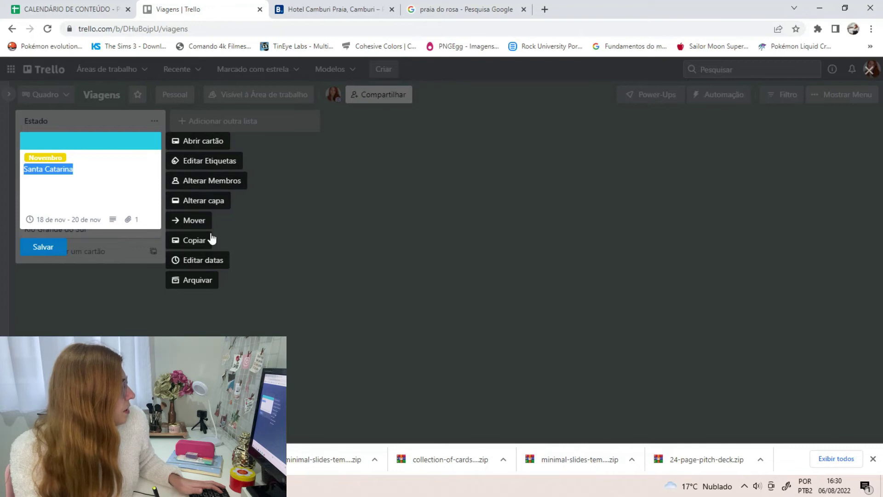
key("Right")
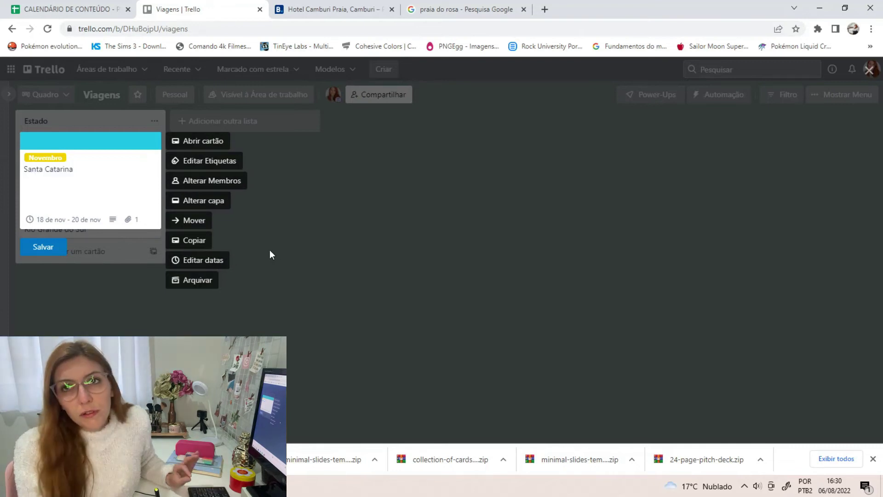
left_click(268, 195)
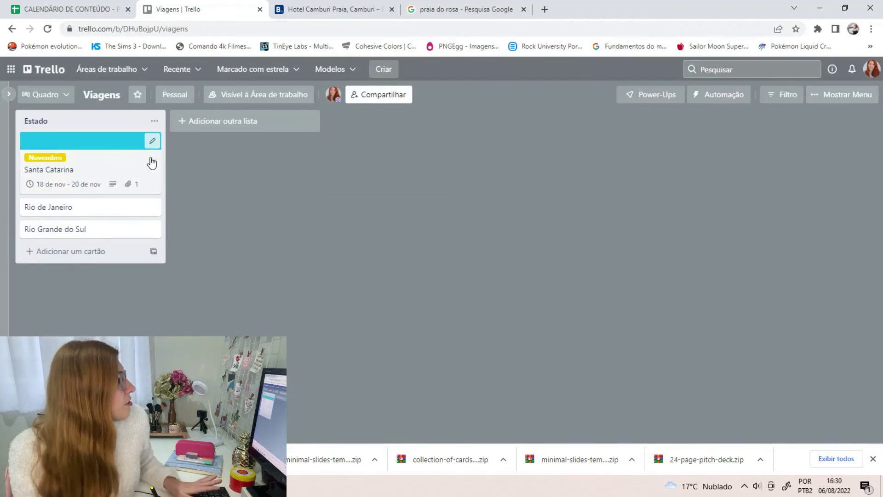
- Add two lists named "Países" and "Pesquisa" to the Viagens board
left_click(198, 128)
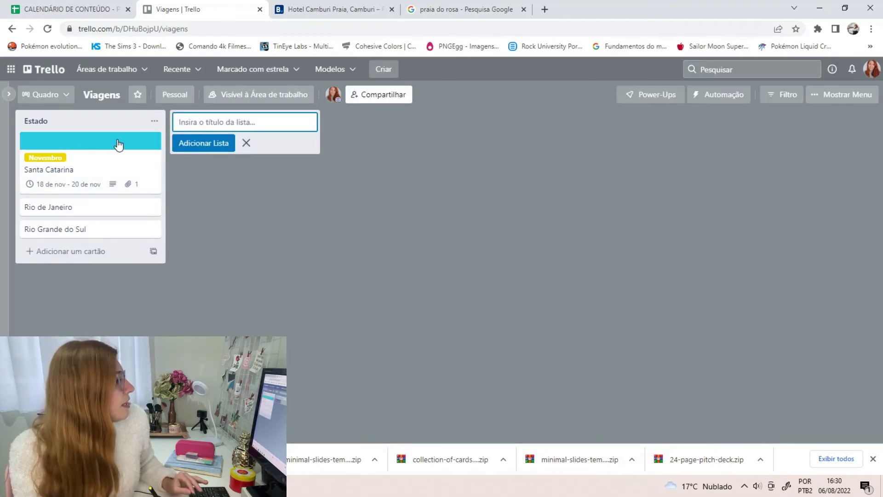
type("Paíse")
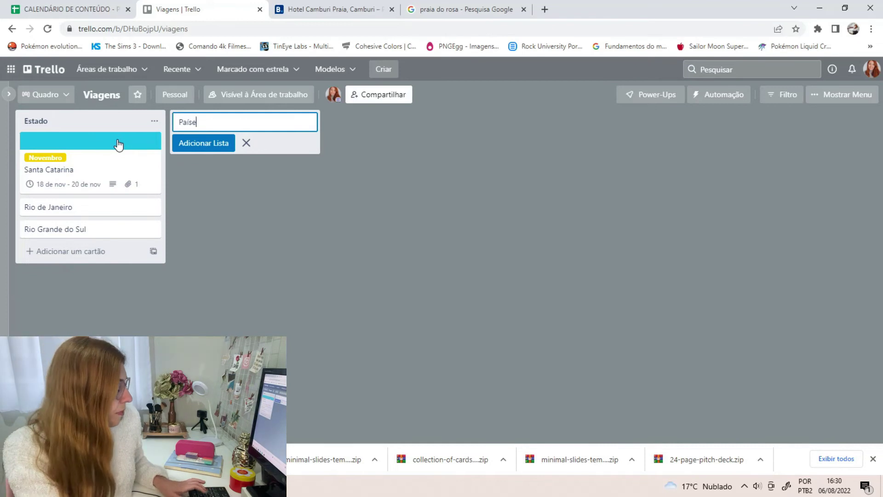
type("s")
key("Return")
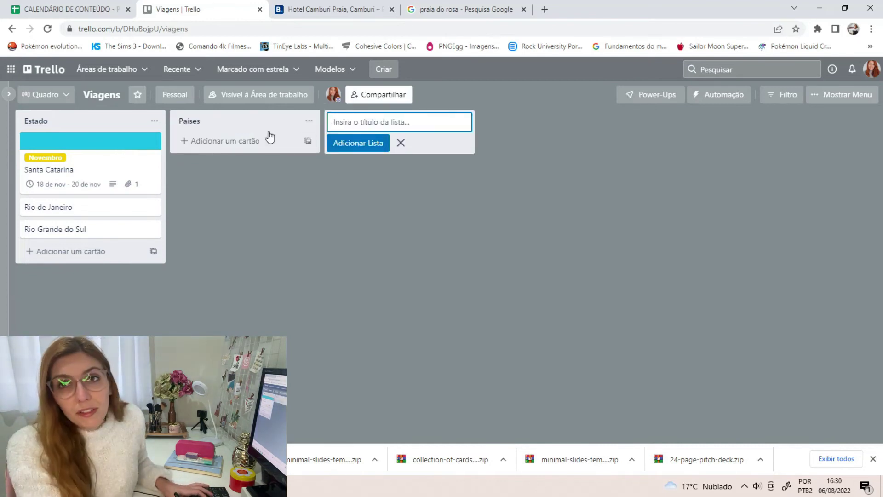
type("Pesquisa")
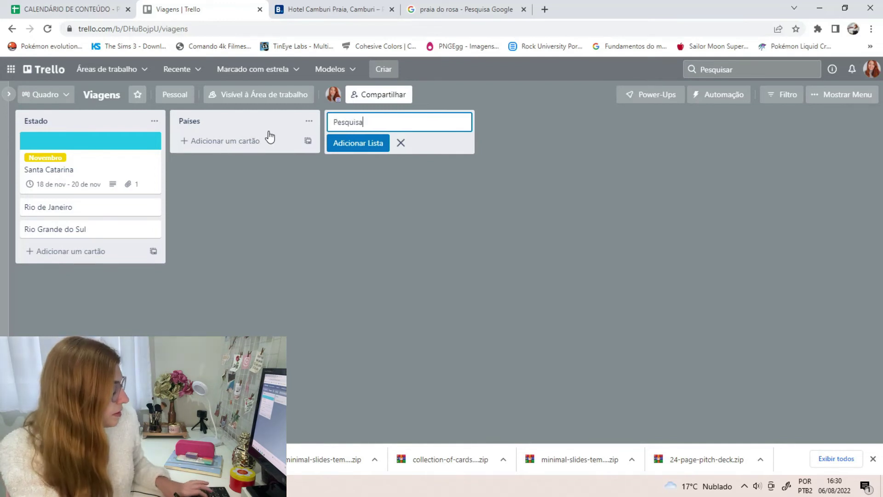
key("Return")
- Add three cards named "Roteiros", "Documentação" and "Seguro Saúde" to the Pesquisa list
left_click(359, 140)
type("Rote")
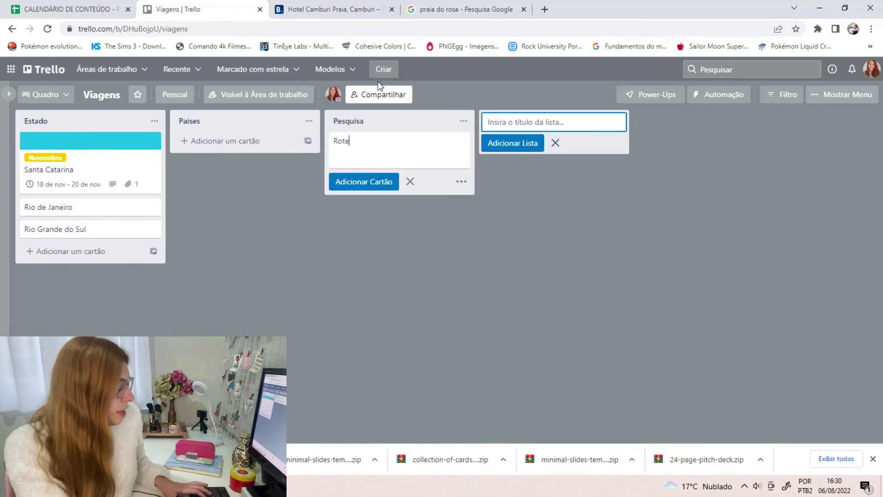
type("iros")
key("Return")
type("Docu")
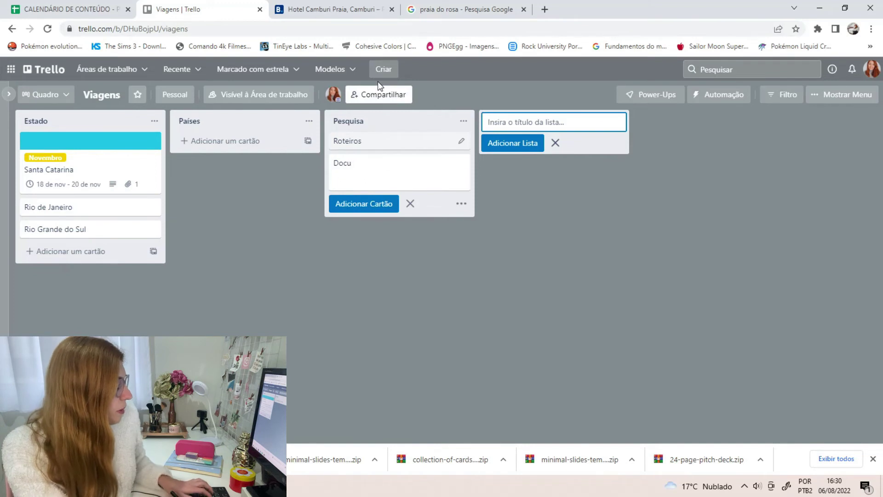
type("eentação")
key("Return")
type("Segur")
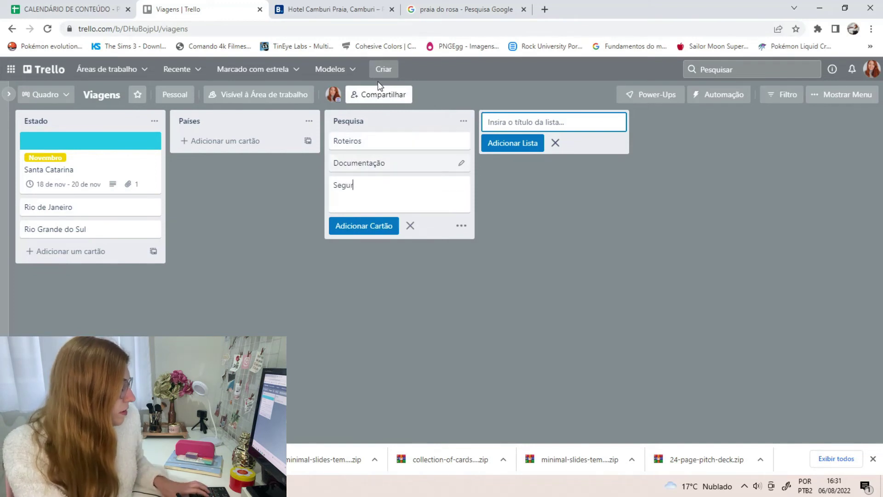
type("o Saúde")
key("Return")
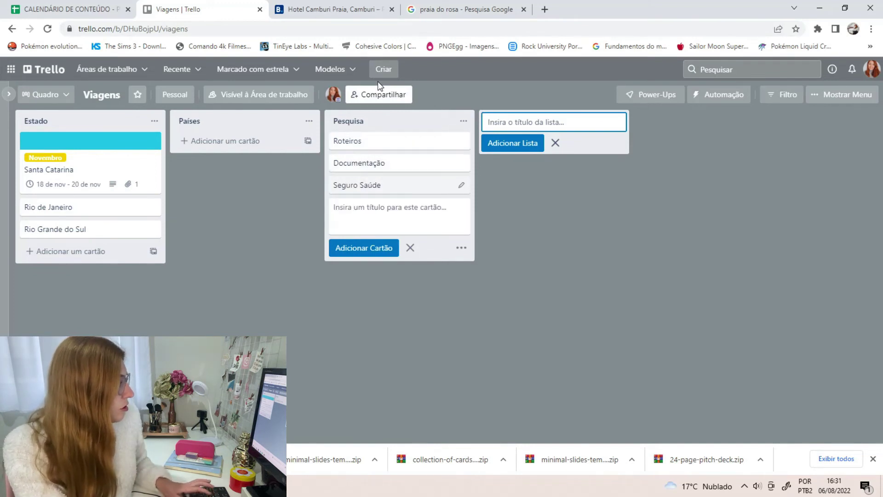
key("Escape")
- Rename the Seguro Saúde card as "Seguro Viagem", view its full details and return to the board
left_click(461, 185)
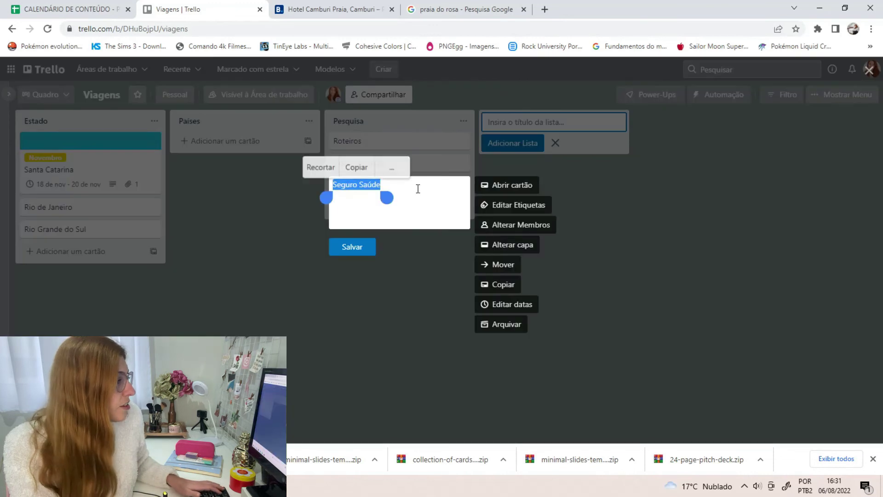
type("Seguro Viagem")
key("Return")
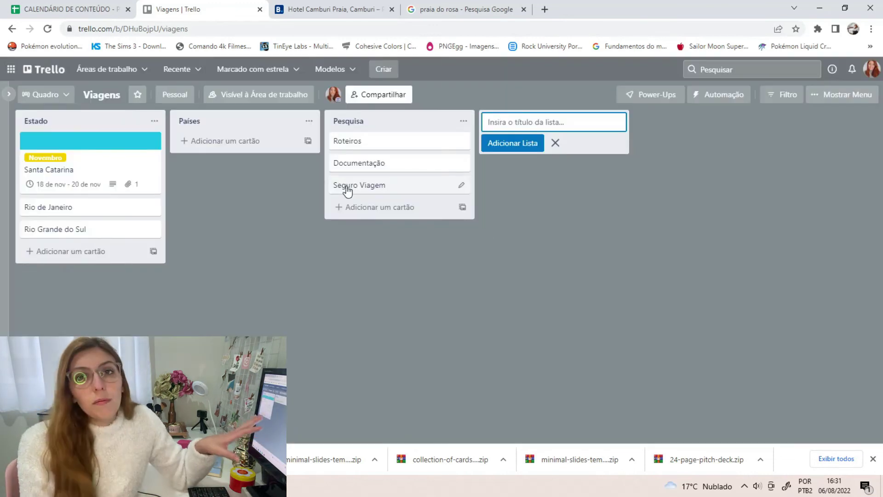
left_click(372, 186)
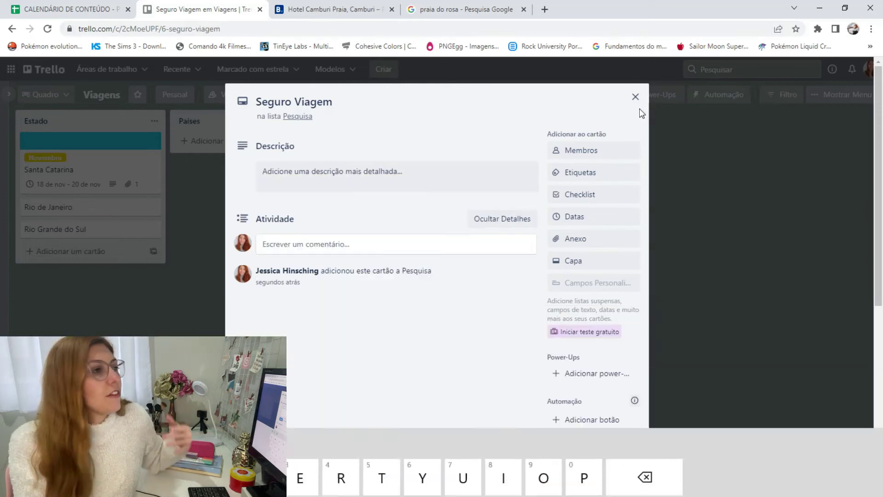
left_click(635, 96)
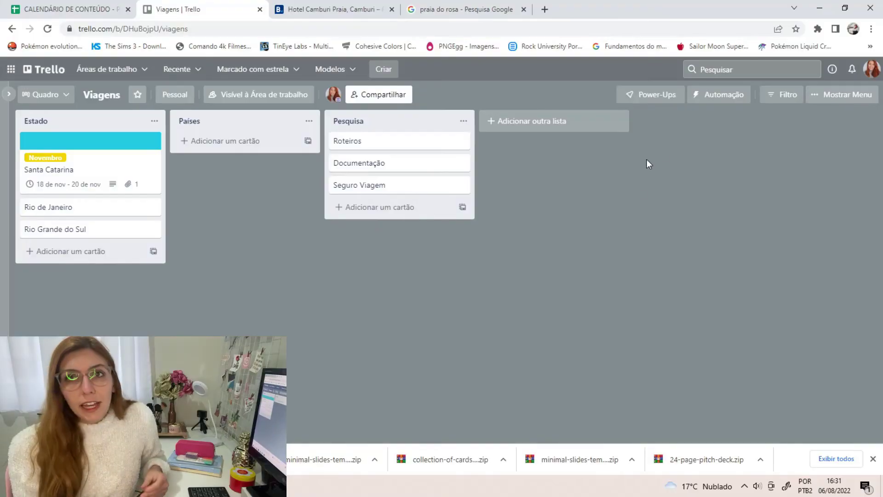
- Search the Power-Ups directory for "calendar" and add Power-up do Calendário to the Viagens board
left_click(665, 97)
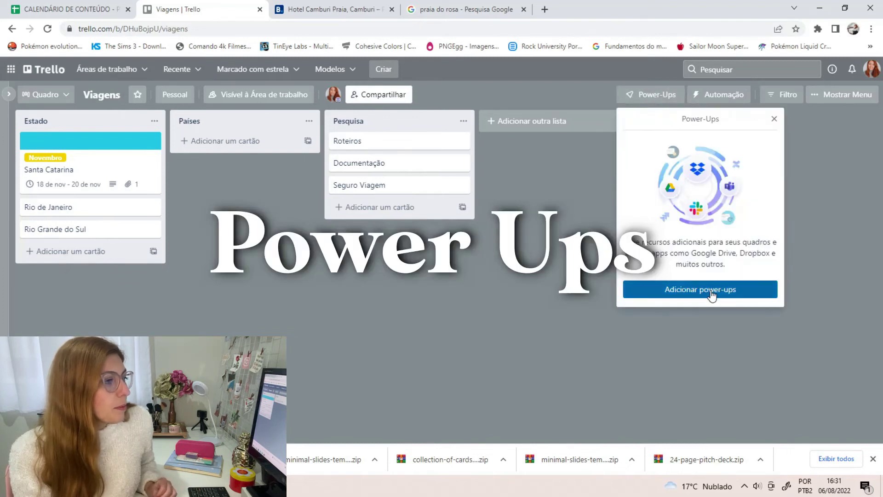
left_click(715, 294)
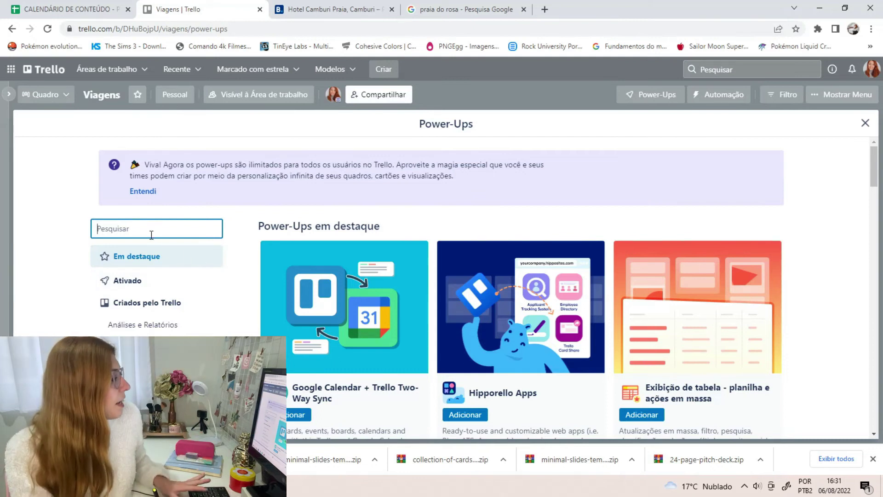
type("calendar")
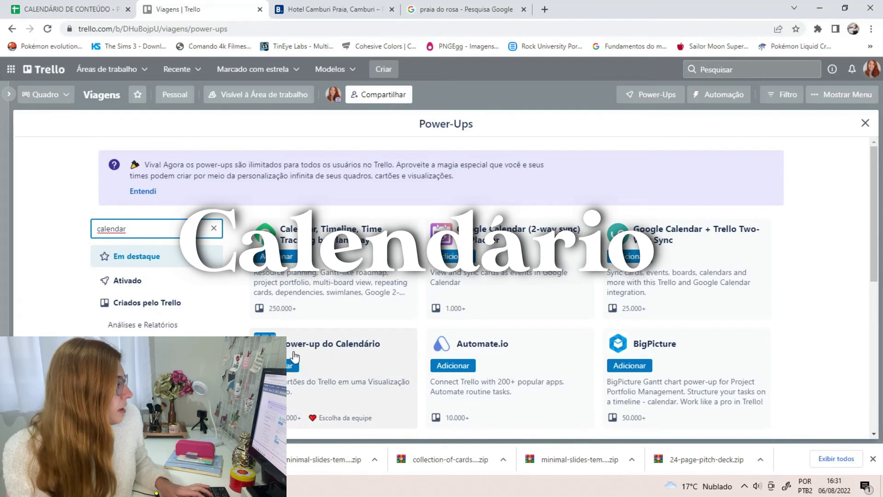
scroll(321, 276, "down", 2)
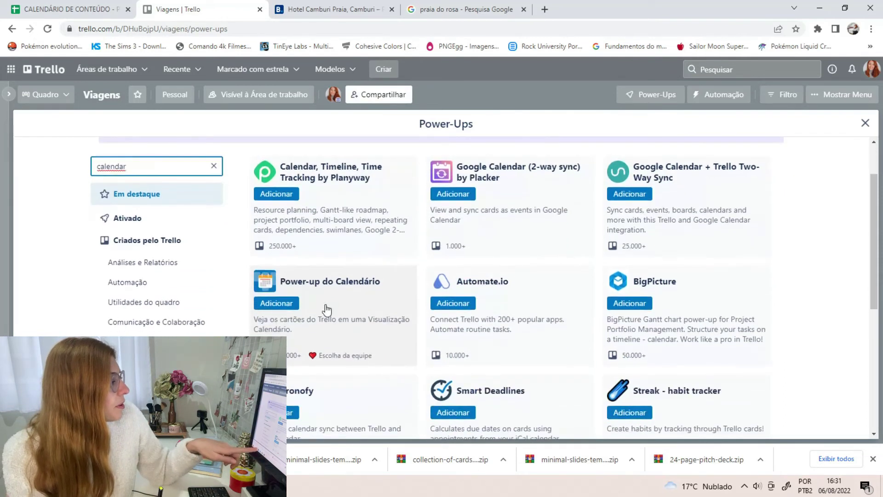
left_click(276, 303)
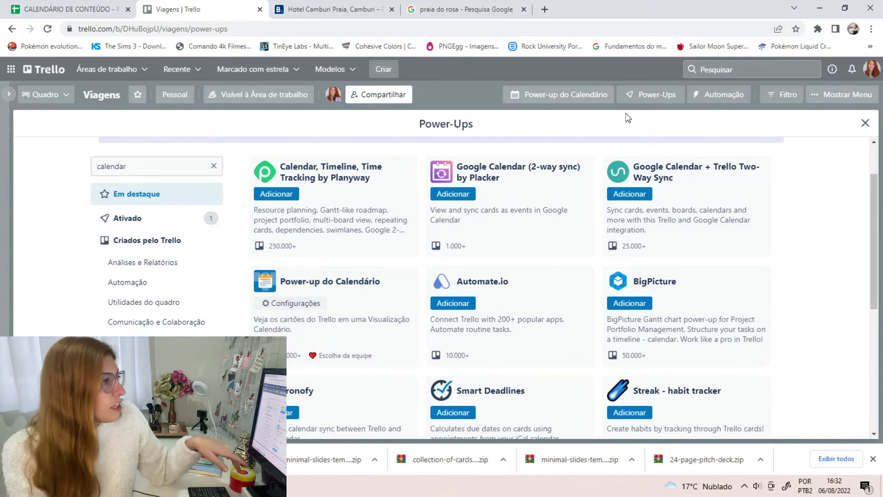
left_click(866, 125)
- Examine the board's calendar by month from August through November 2022 and by week, and return to the board
left_click(590, 95)
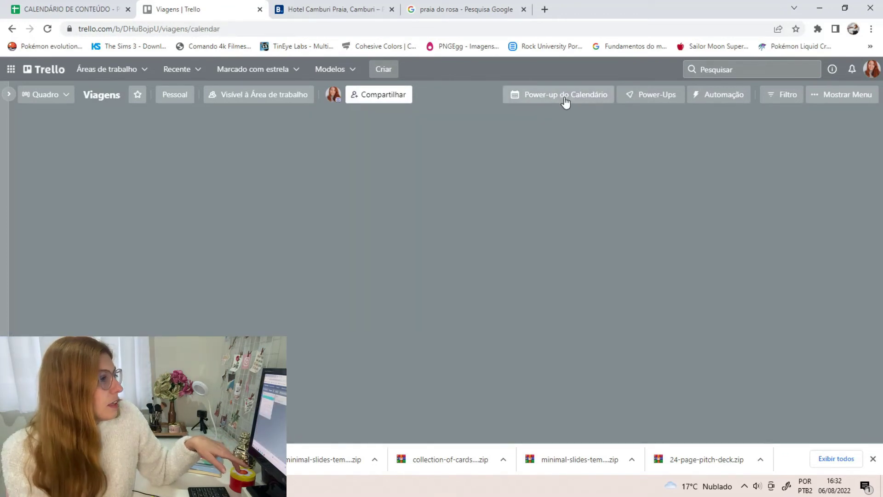
scroll(424, 350, "down", 5)
scroll(428, 331, "up", 5)
scroll(439, 308, "down", 3)
scroll(439, 309, "down", 15)
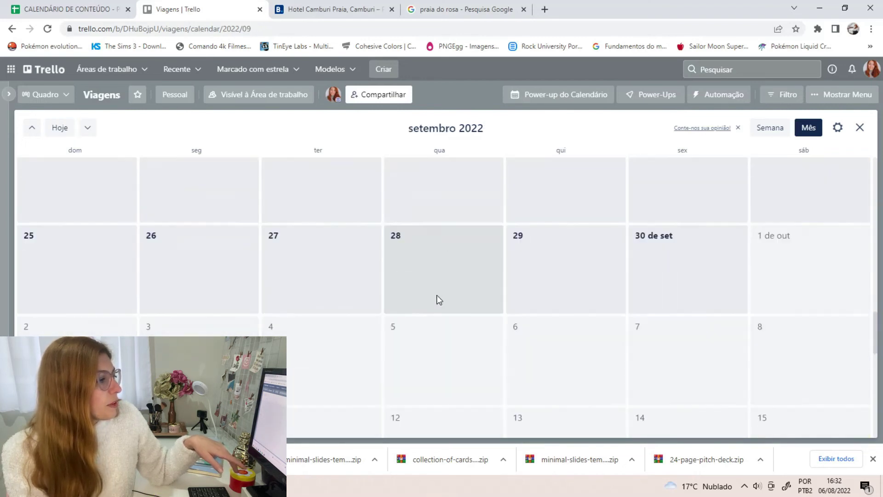
scroll(517, 184, "down", 10)
scroll(491, 246, "up", 3)
scroll(491, 254, "up", 10)
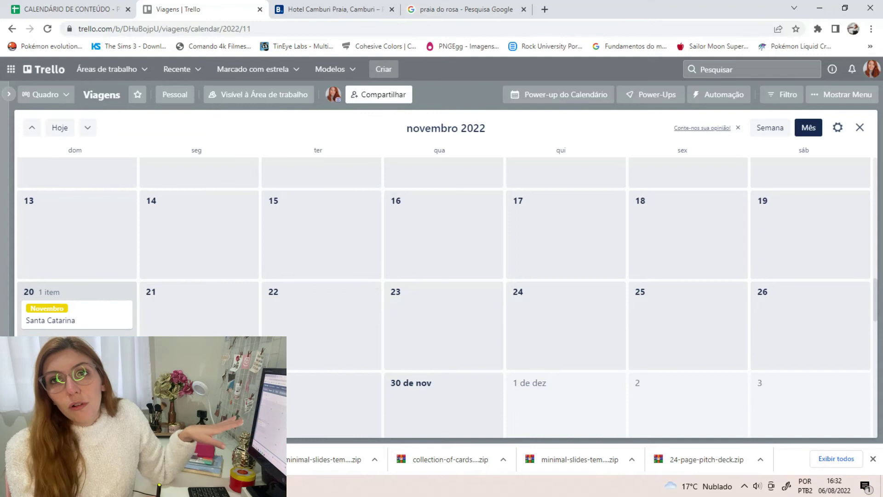
scroll(405, 276, "up", 15)
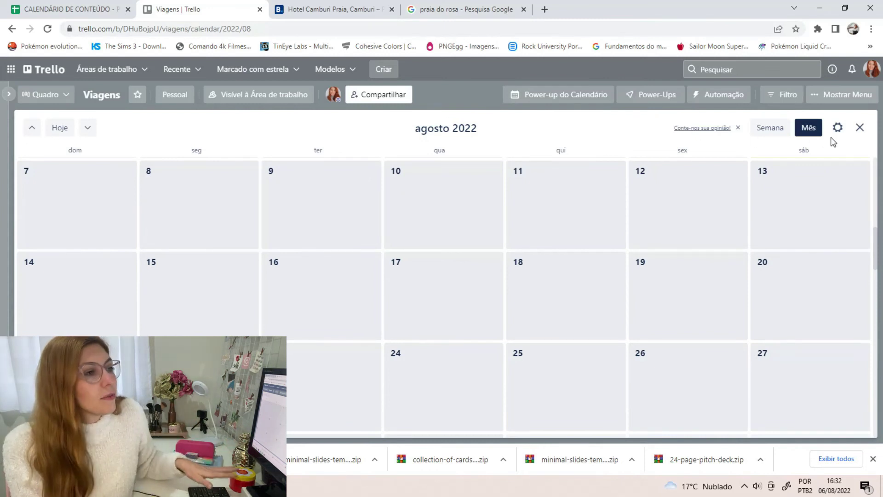
left_click(785, 134)
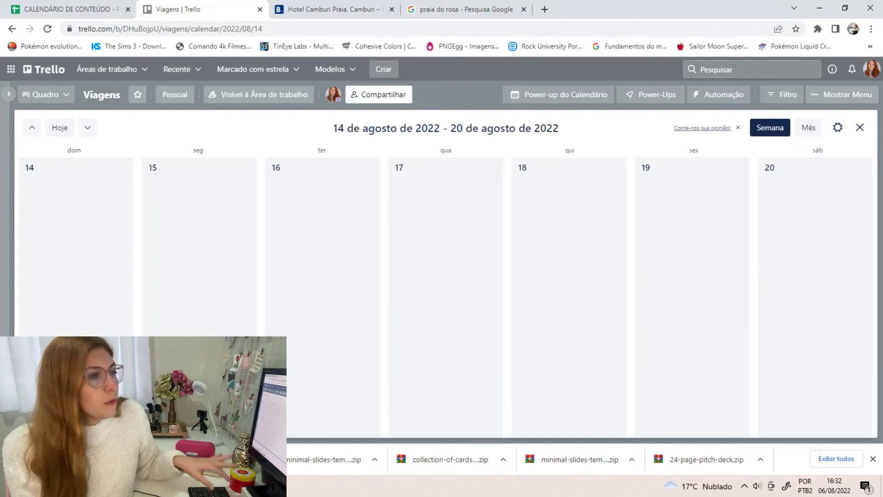
left_click(860, 127)
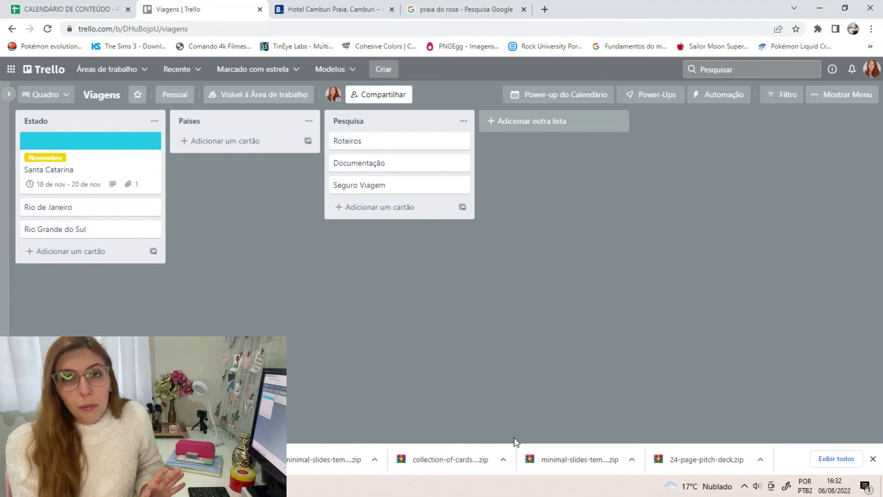